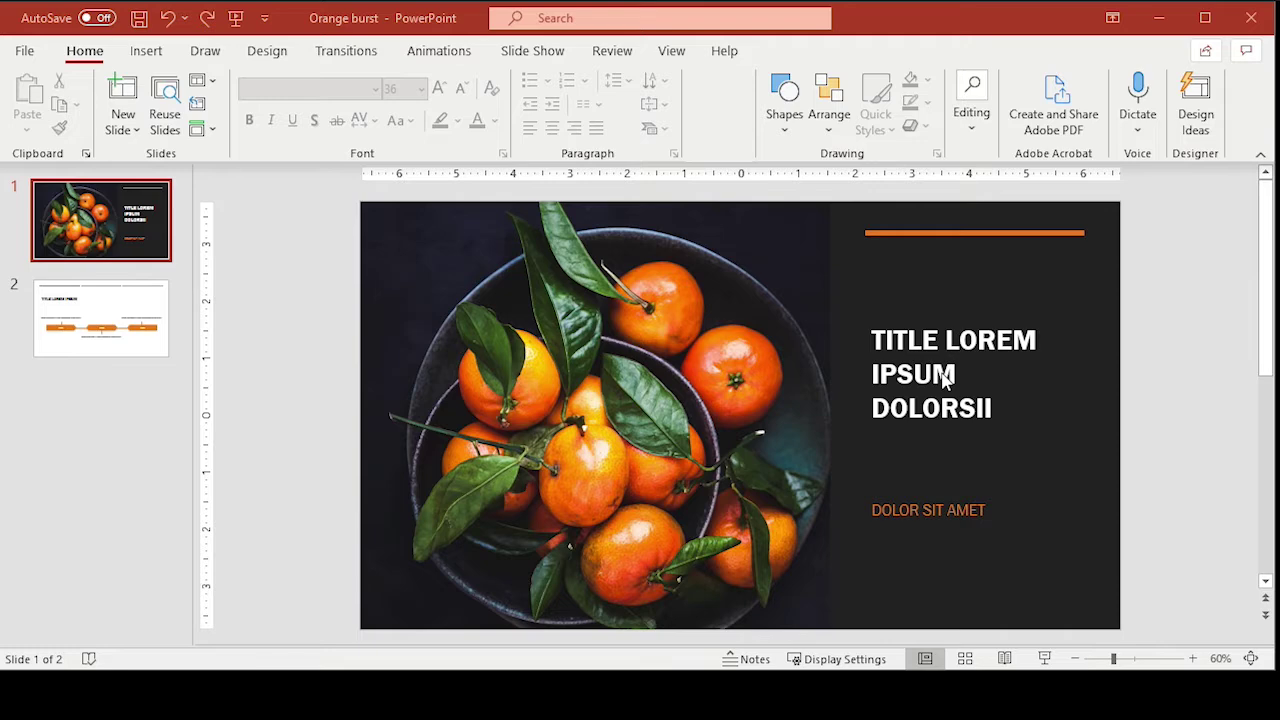
# Step: Adjust the title box width, then select the words IPSUM DOLORSII in the title
pyautogui.click(1022, 343)
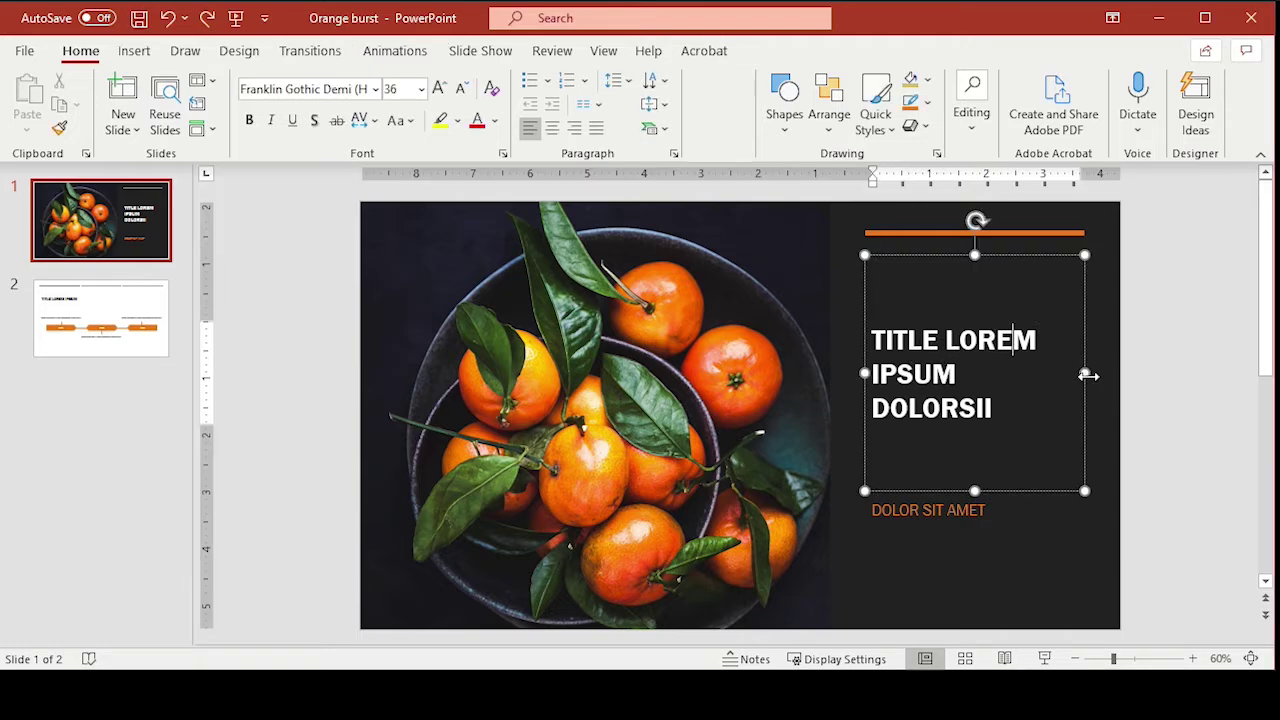
pyautogui.moveTo(1085, 373); pyautogui.dragTo(1105, 374)
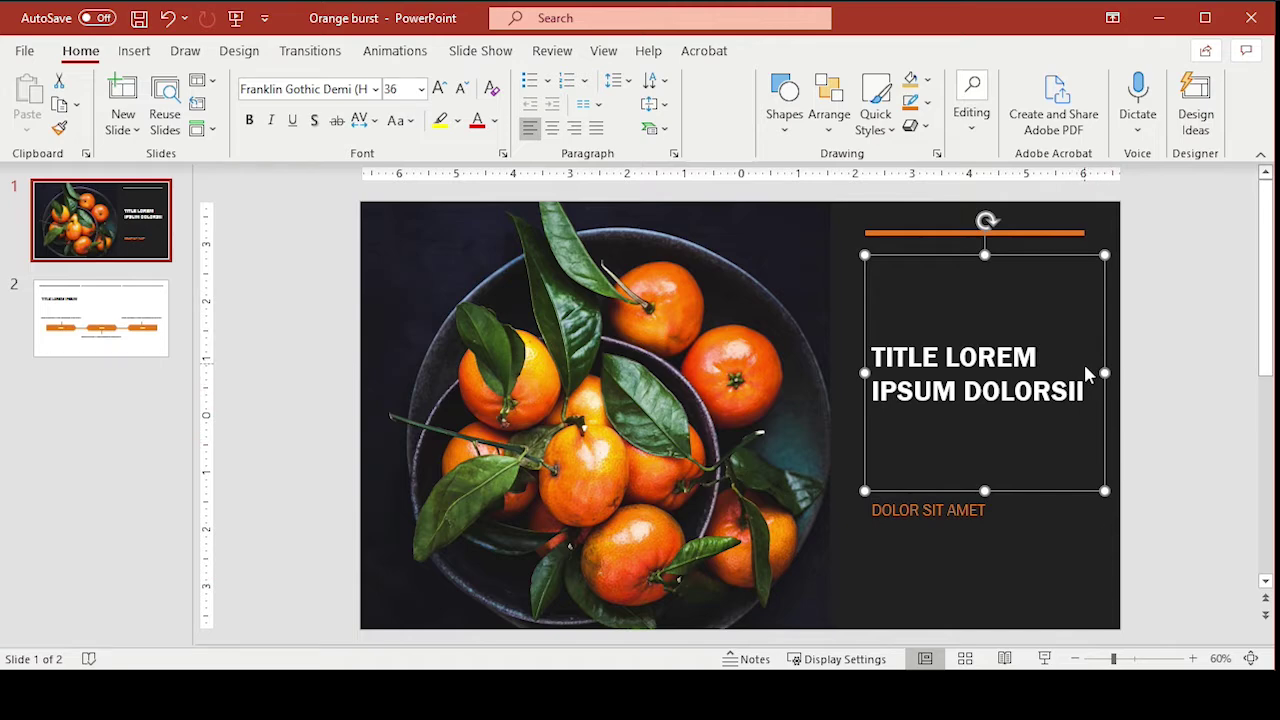
pyautogui.moveTo(1101, 372); pyautogui.dragTo(1084, 372)
pyautogui.click(1004, 410)
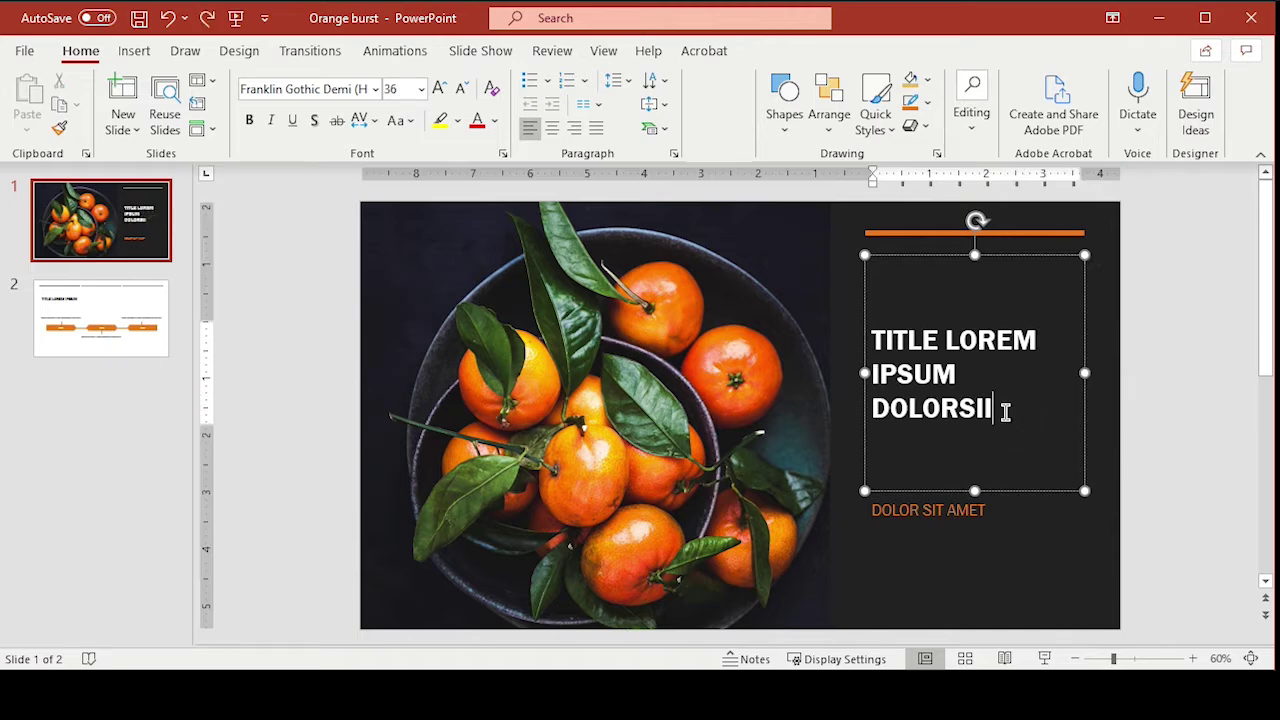
pyautogui.moveTo(1003, 410); pyautogui.dragTo(901, 385)
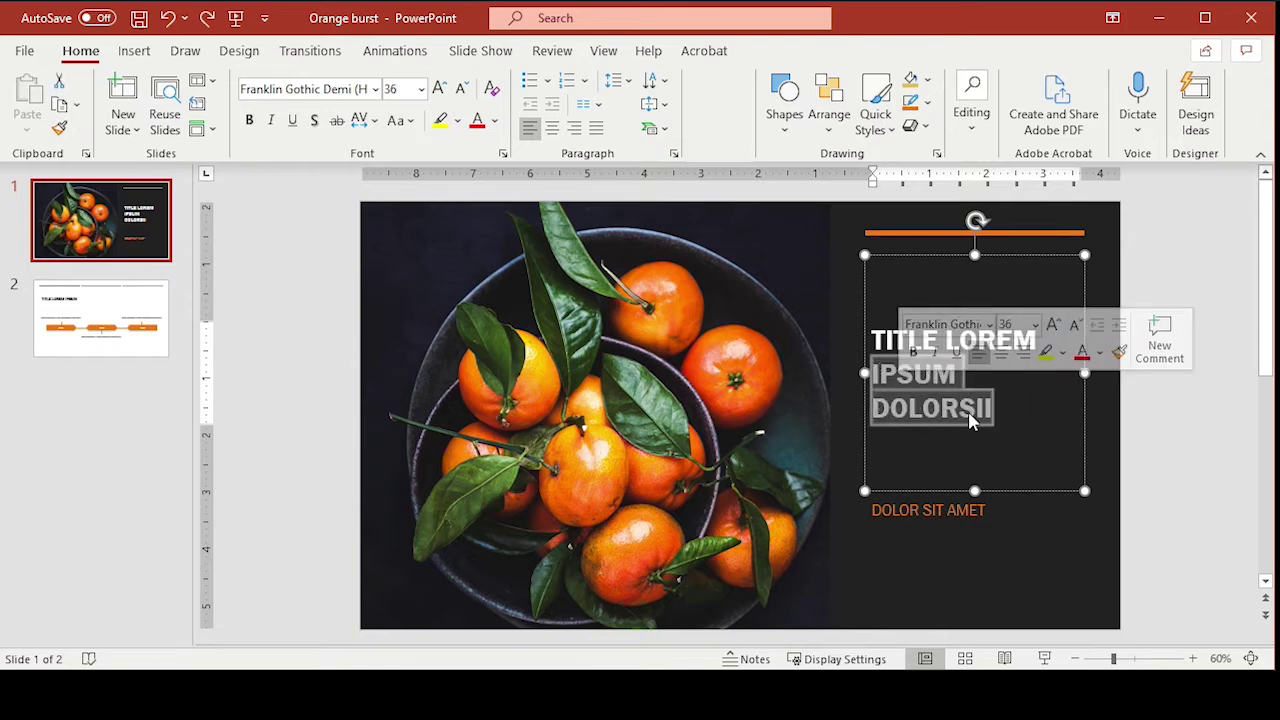
# Step: Condense the character spacing of IPSUM DOLORSII by 0.3 pt
pyautogui.click(378, 121)
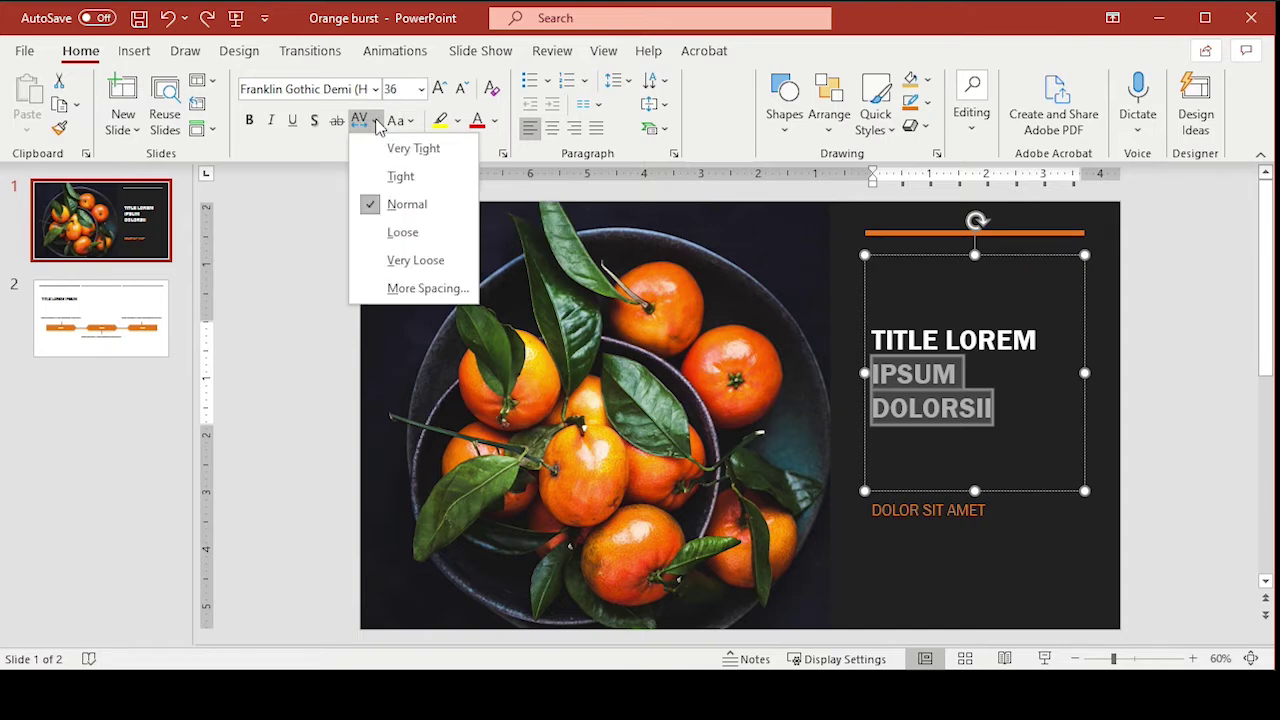
pyautogui.click(402, 289)
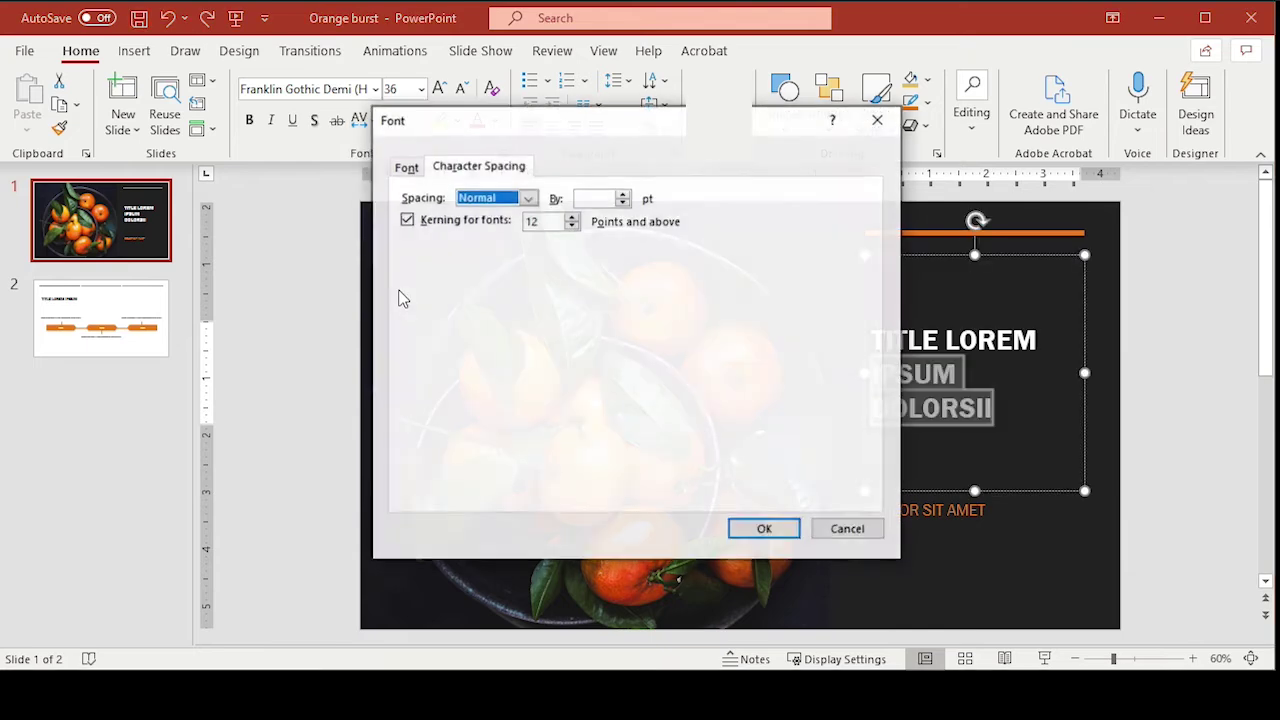
pyautogui.click(527, 198)
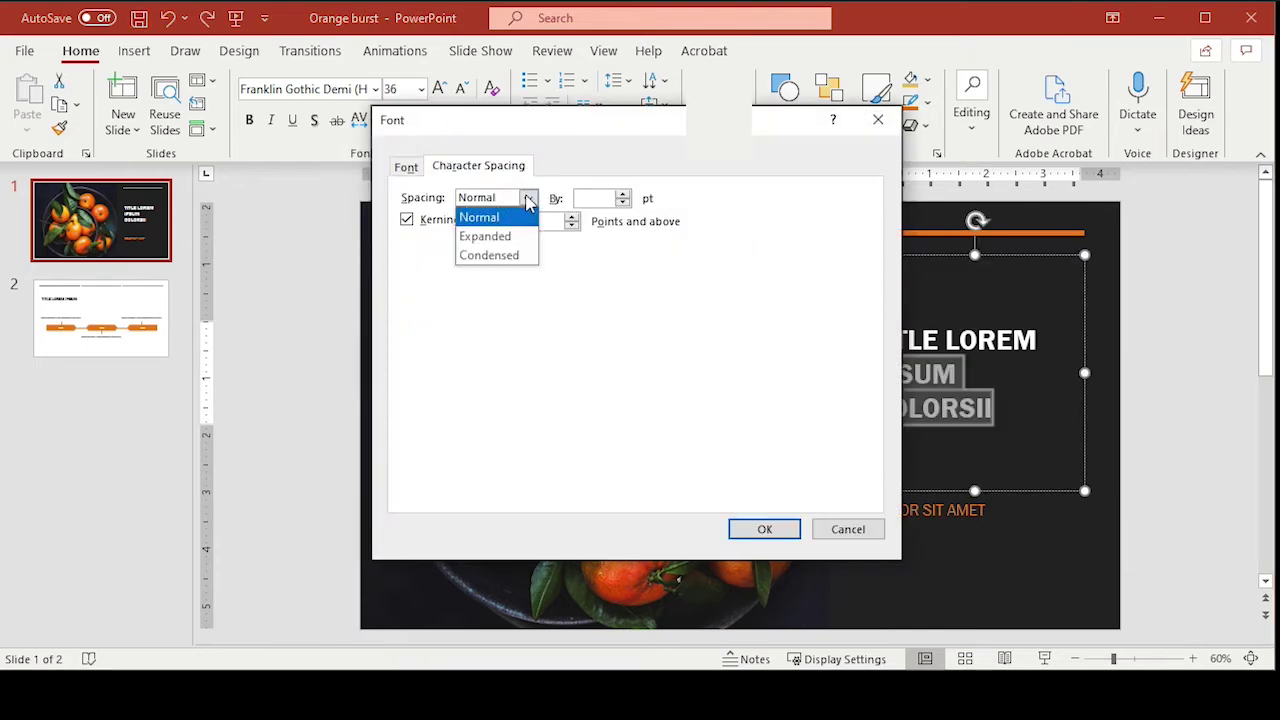
pyautogui.click(506, 254)
pyautogui.doubleClick(578, 198)
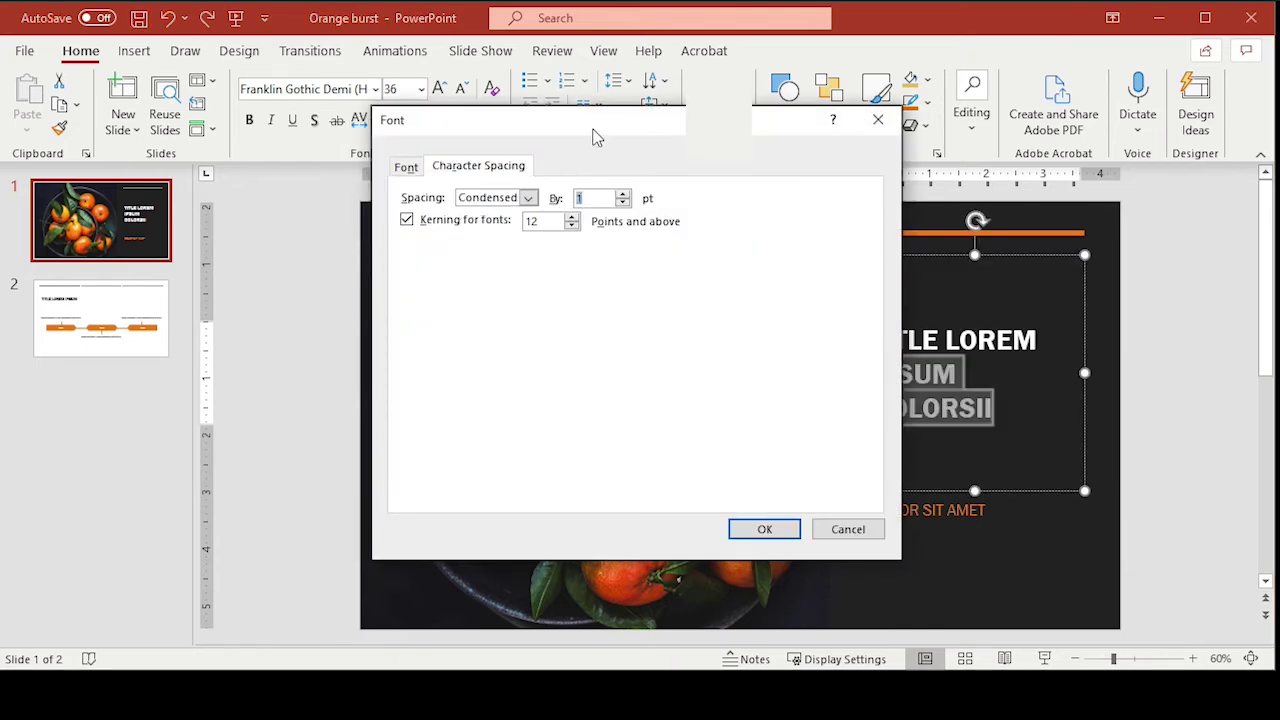
pyautogui.write('.3')
pyautogui.click(786, 533)
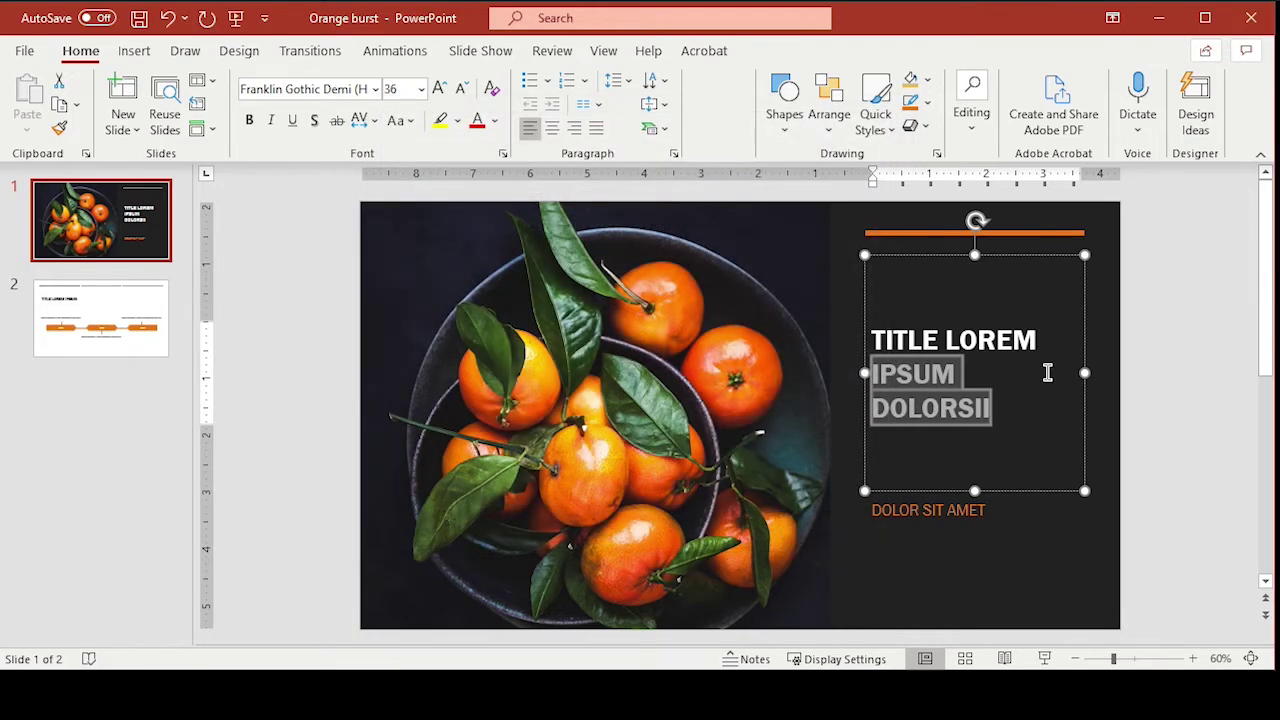
# Step: Increase the condensed spacing on IPSUM DOLORSII to 0.5 pt so the title wraps onto two lines
pyautogui.click(372, 120)
pyautogui.click(418, 288)
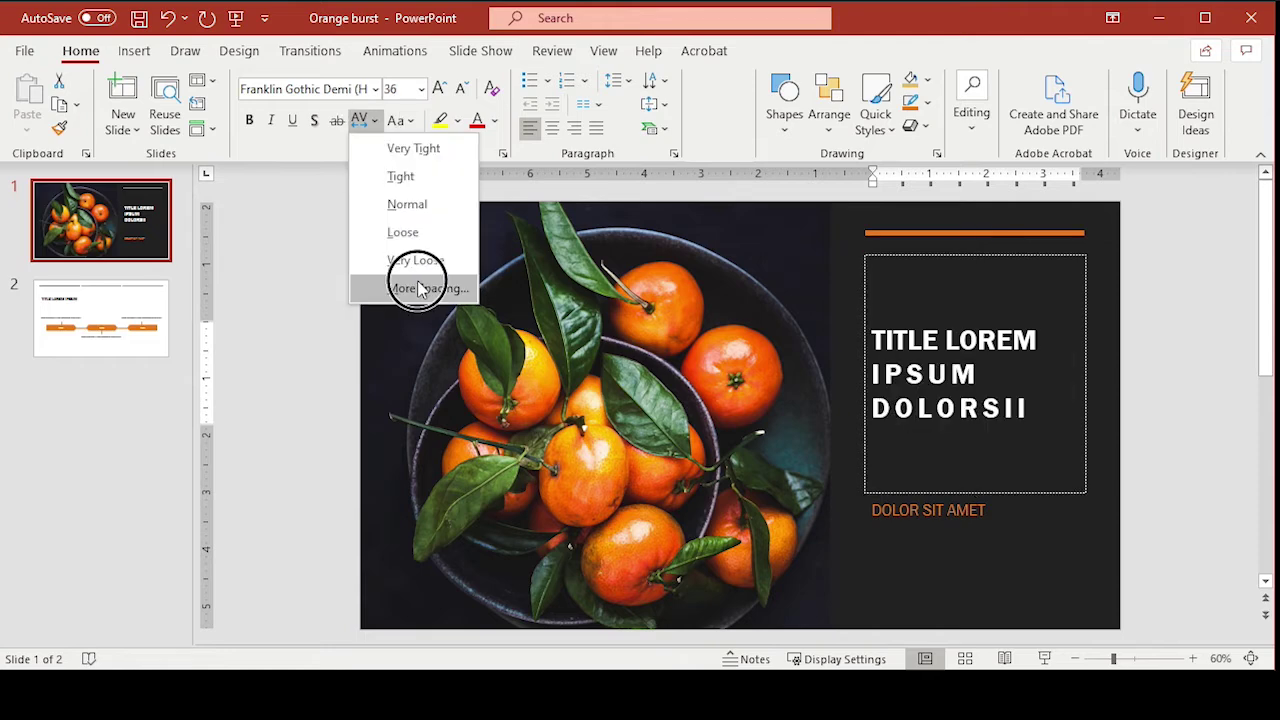
pyautogui.click(622, 195)
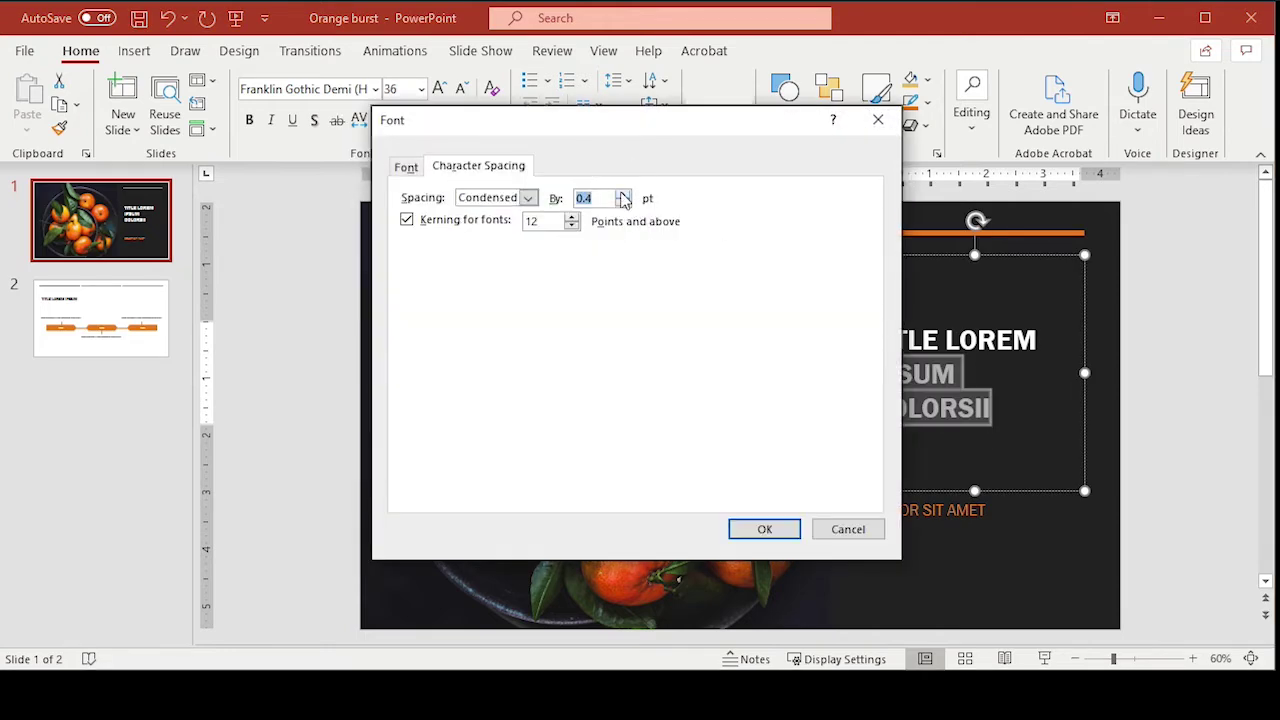
pyautogui.click(622, 195)
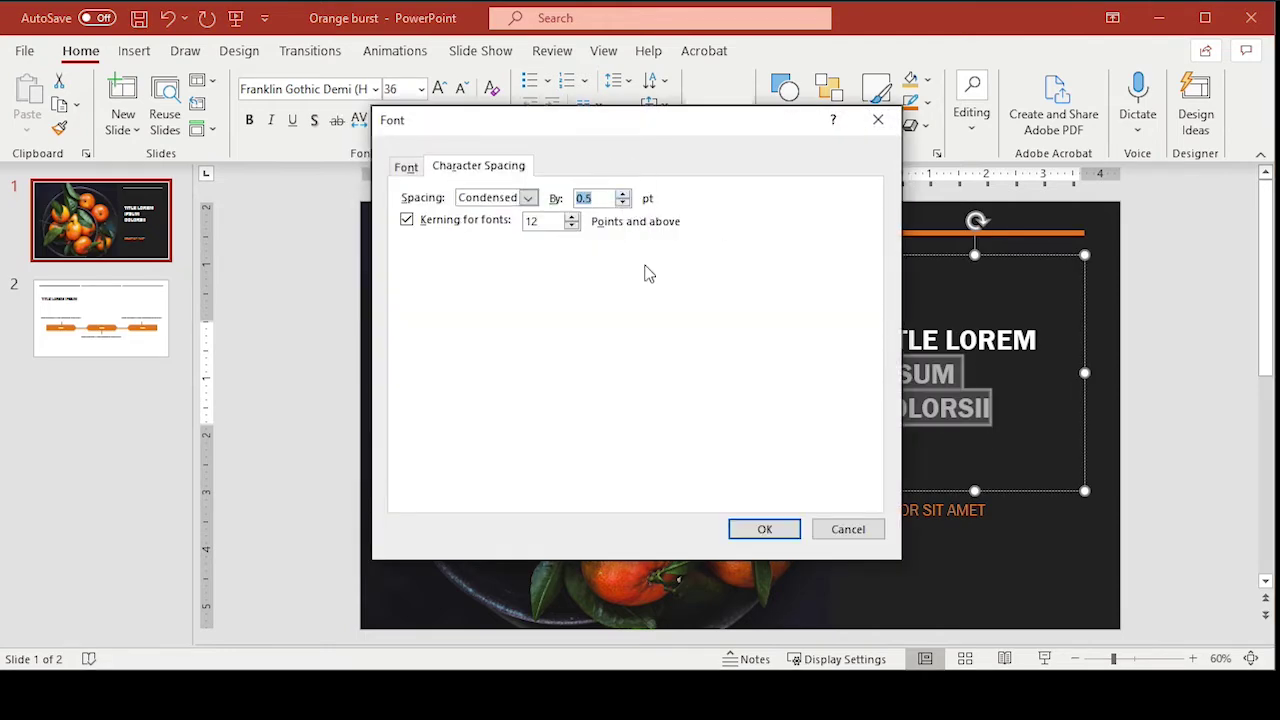
pyautogui.click(762, 530)
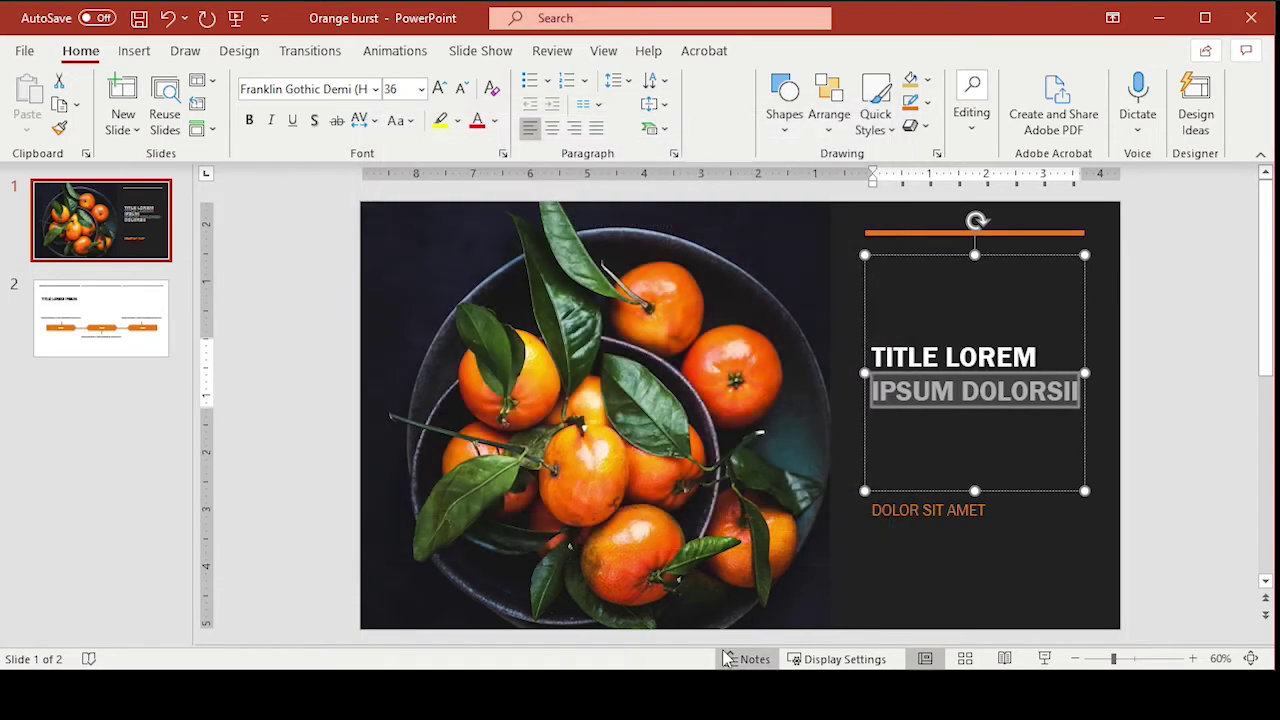
pyautogui.click(1158, 410)
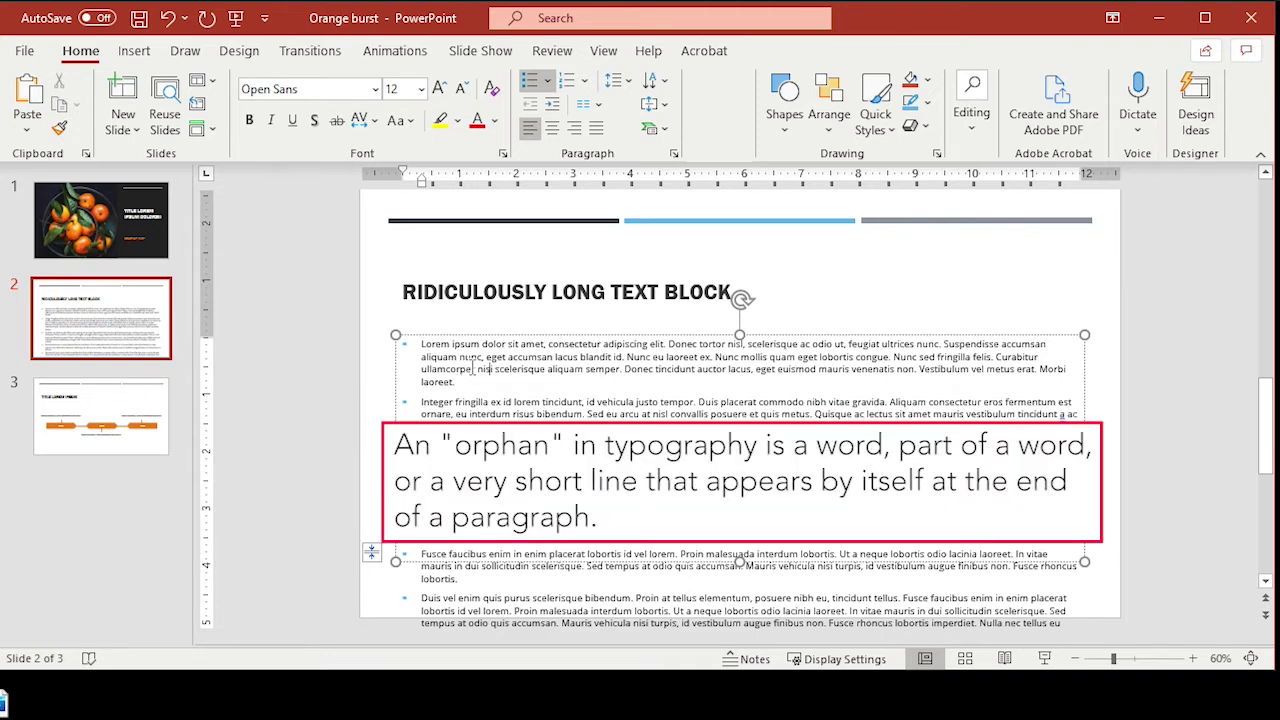
# Step: Condense 'aliquam' through 'ullamcorper' in the first bullet by 0.2 pt so 'laoreet' moves up
pyautogui.moveTo(475, 368); pyautogui.dragTo(412, 358)
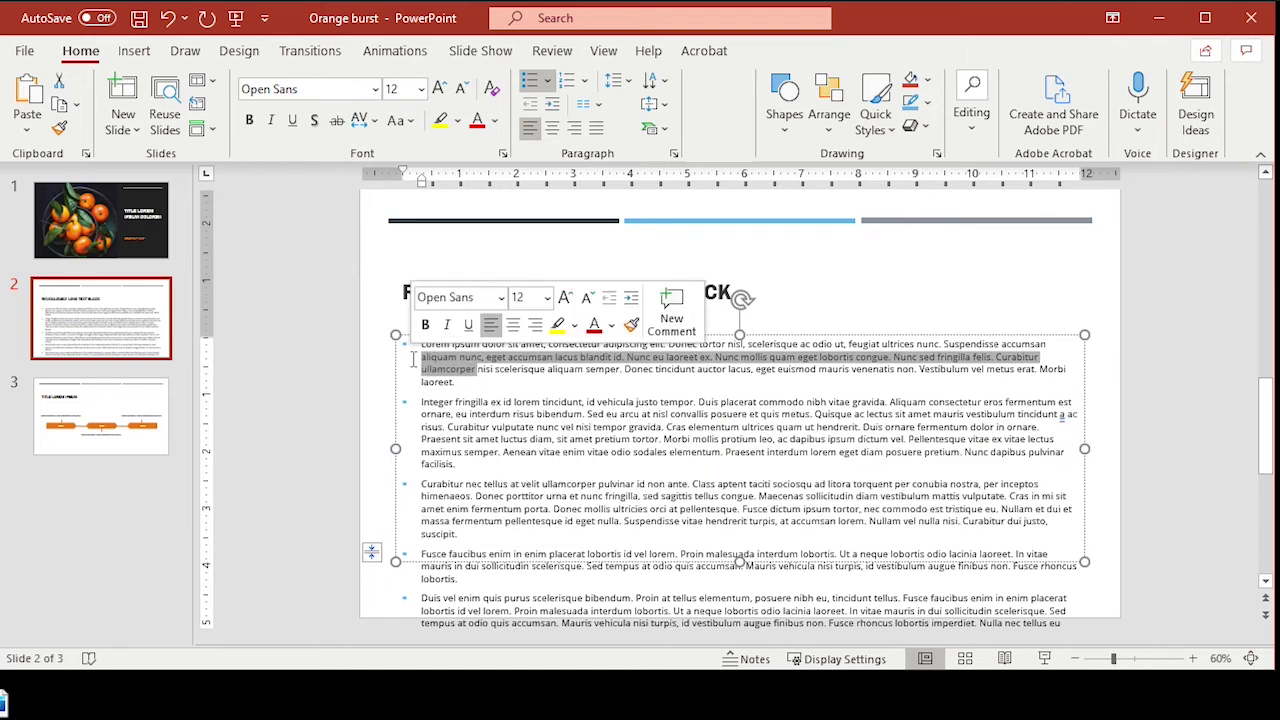
pyautogui.click(375, 121)
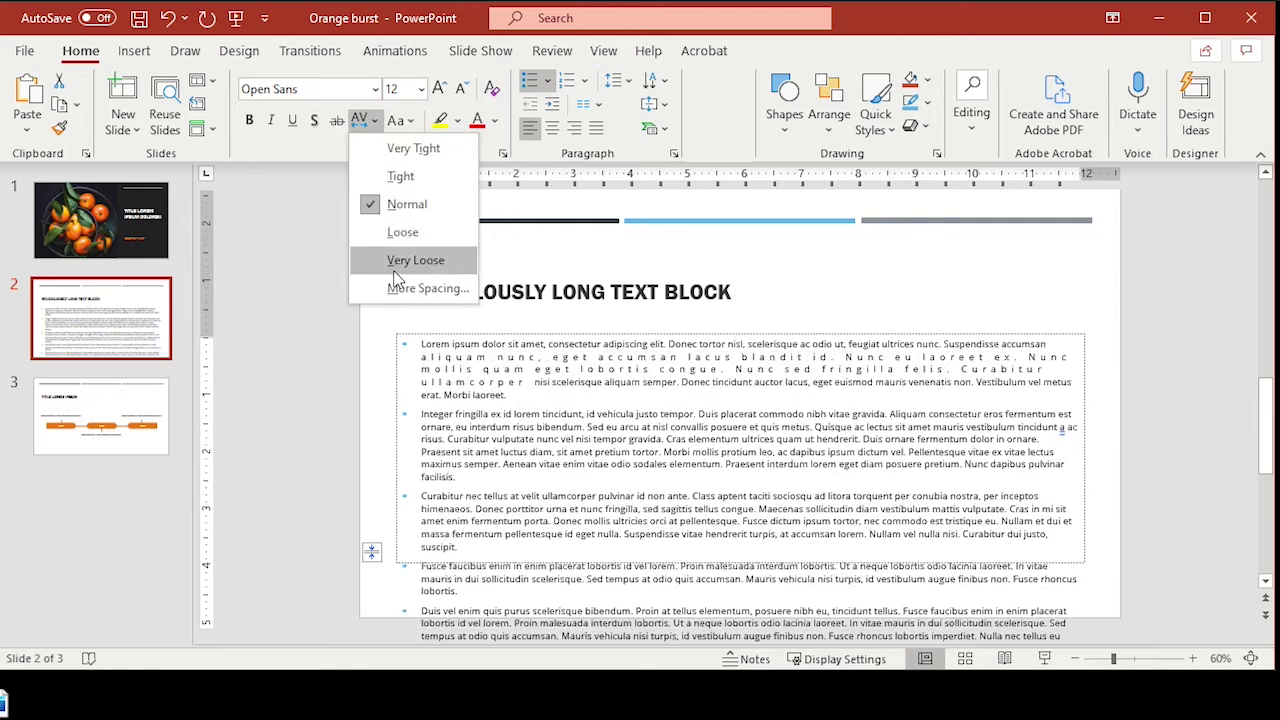
pyautogui.click(405, 288)
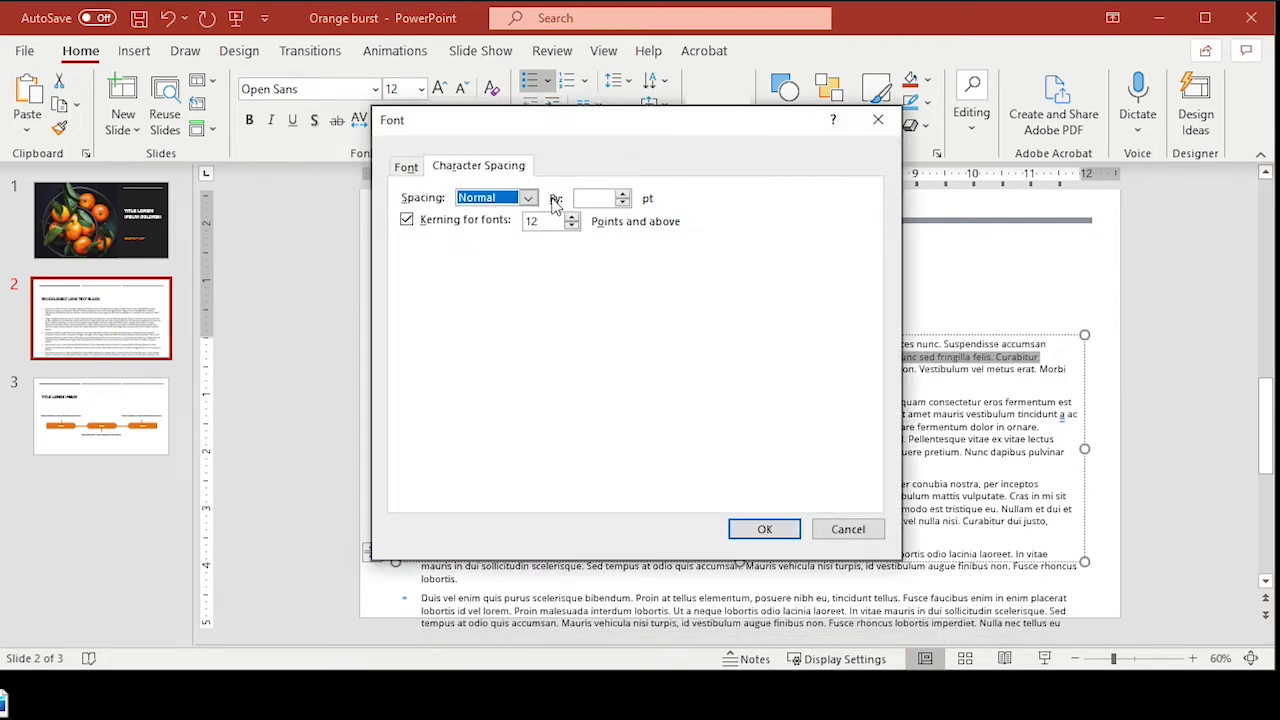
pyautogui.click(527, 198)
pyautogui.click(506, 256)
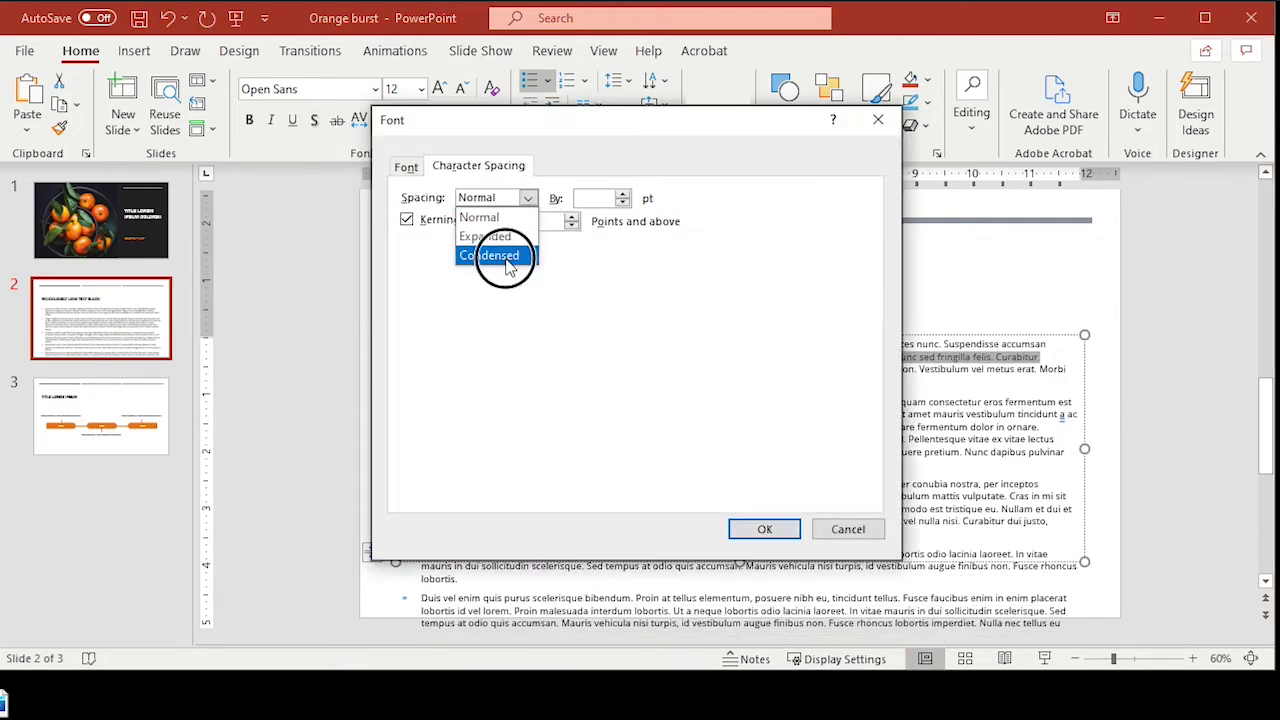
pyautogui.click(580, 198)
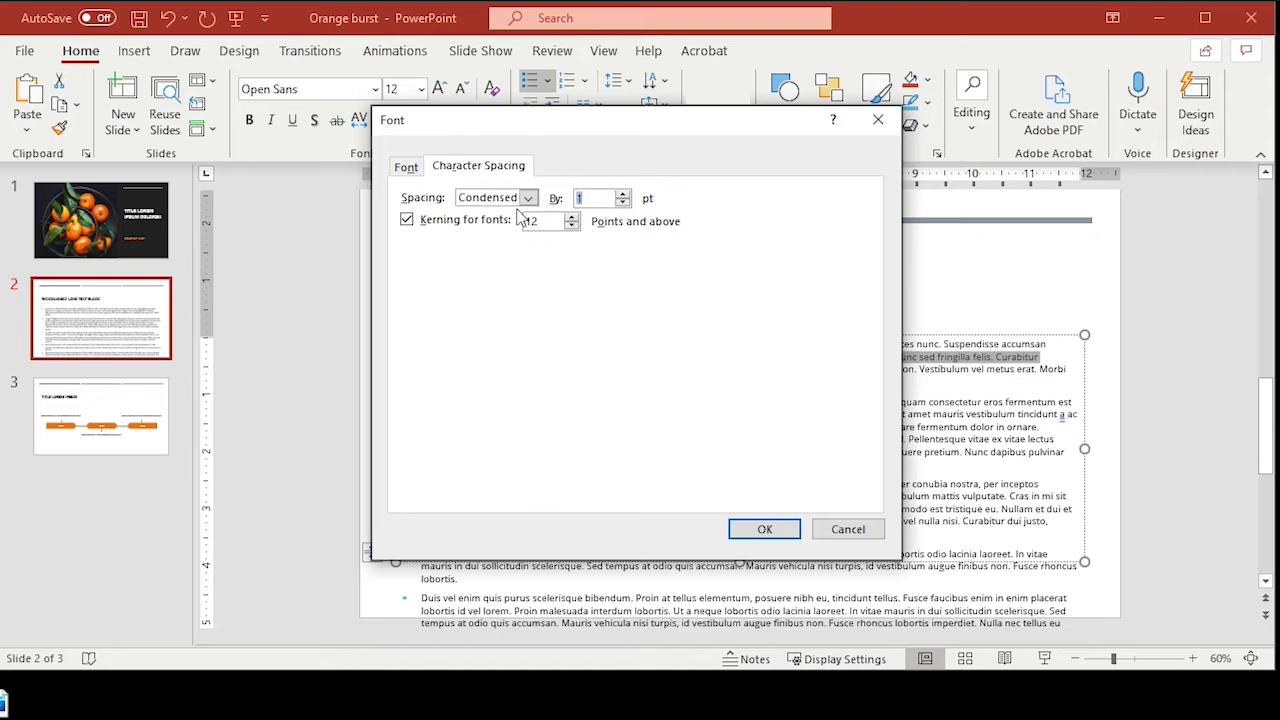
pyautogui.write('.2')
pyautogui.press('Return')
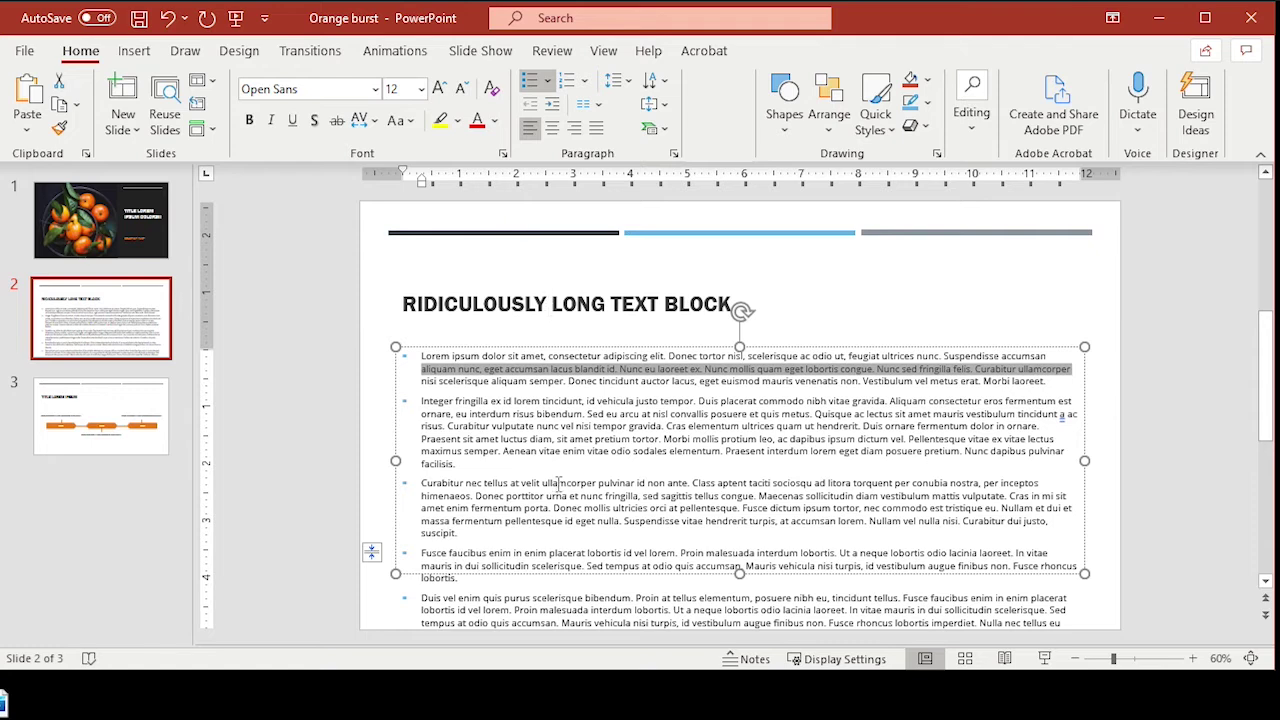
pyautogui.press('Right')
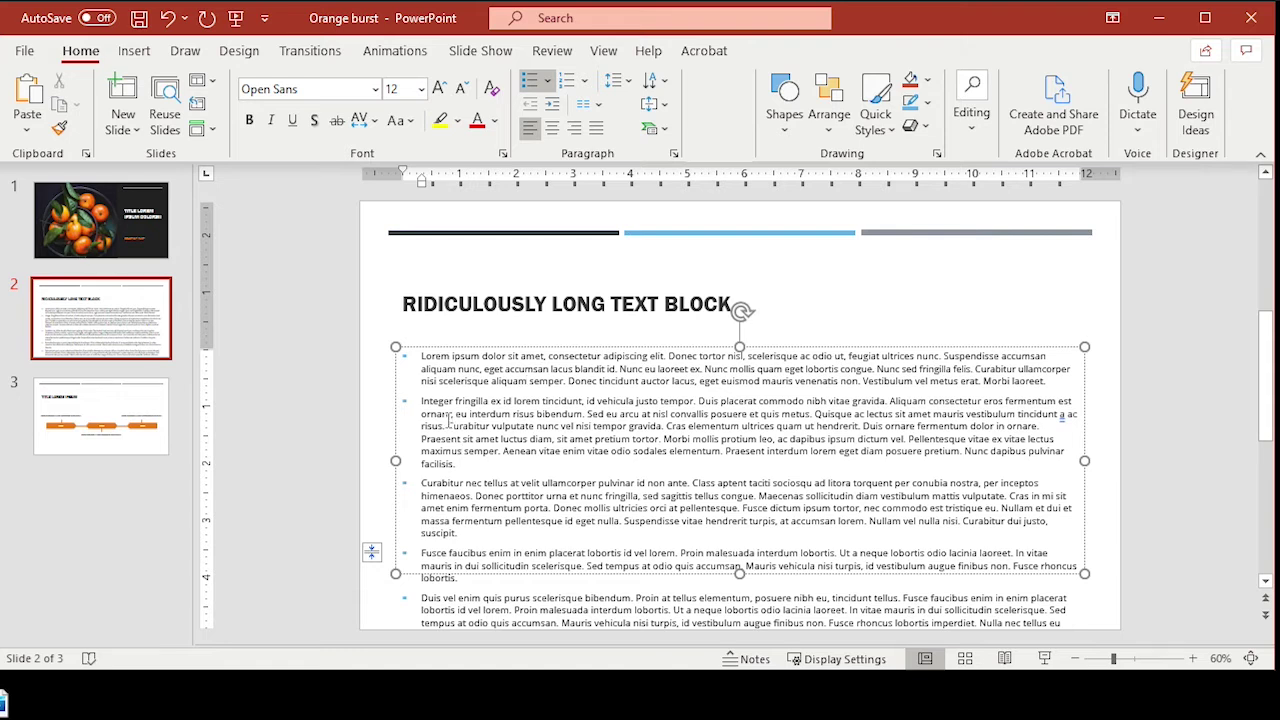
# Step: Condense the second bullet's opening lines through 'risus.' by 0.2 pt
pyautogui.moveTo(445, 426); pyautogui.dragTo(428, 403)
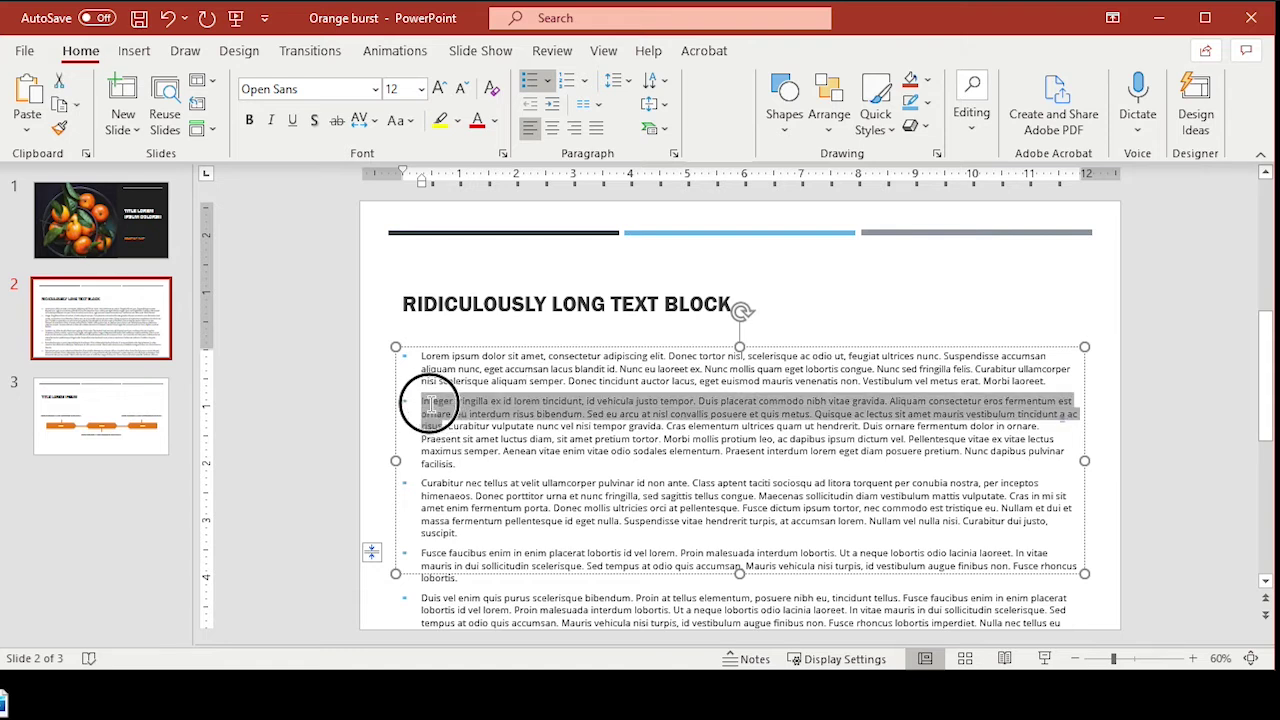
pyautogui.click(452, 465)
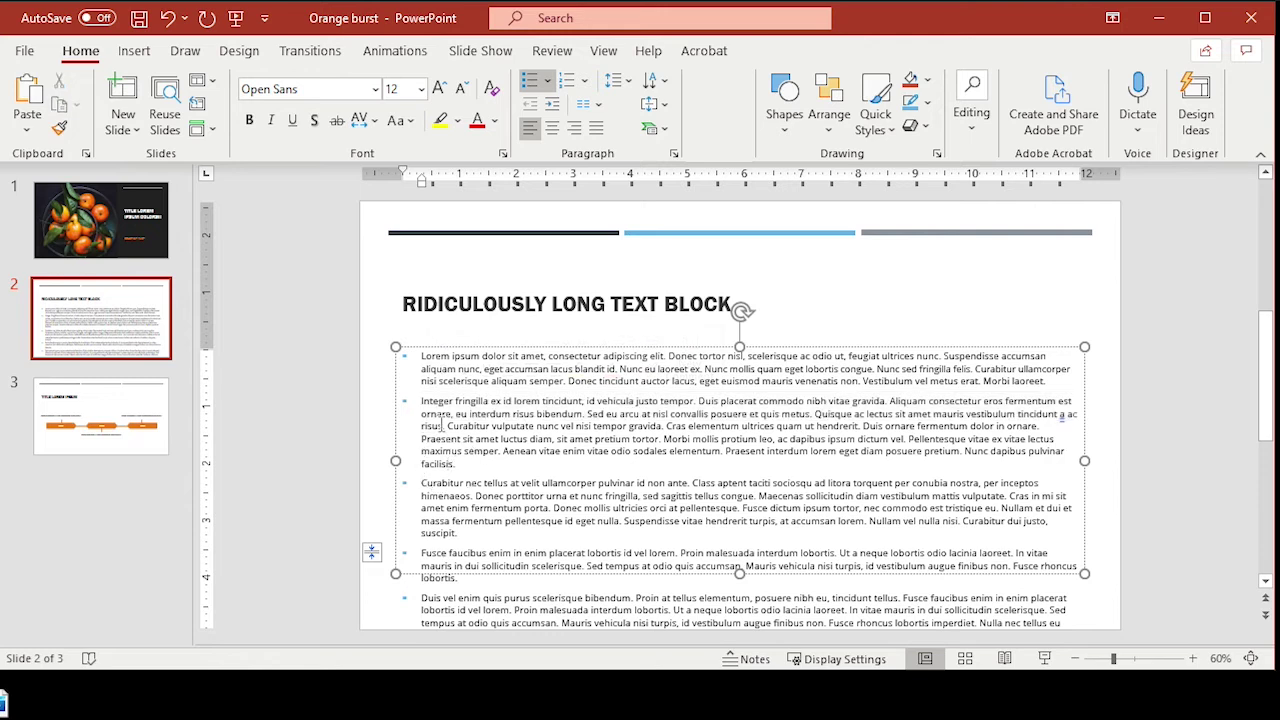
pyautogui.moveTo(446, 426); pyautogui.dragTo(420, 401)
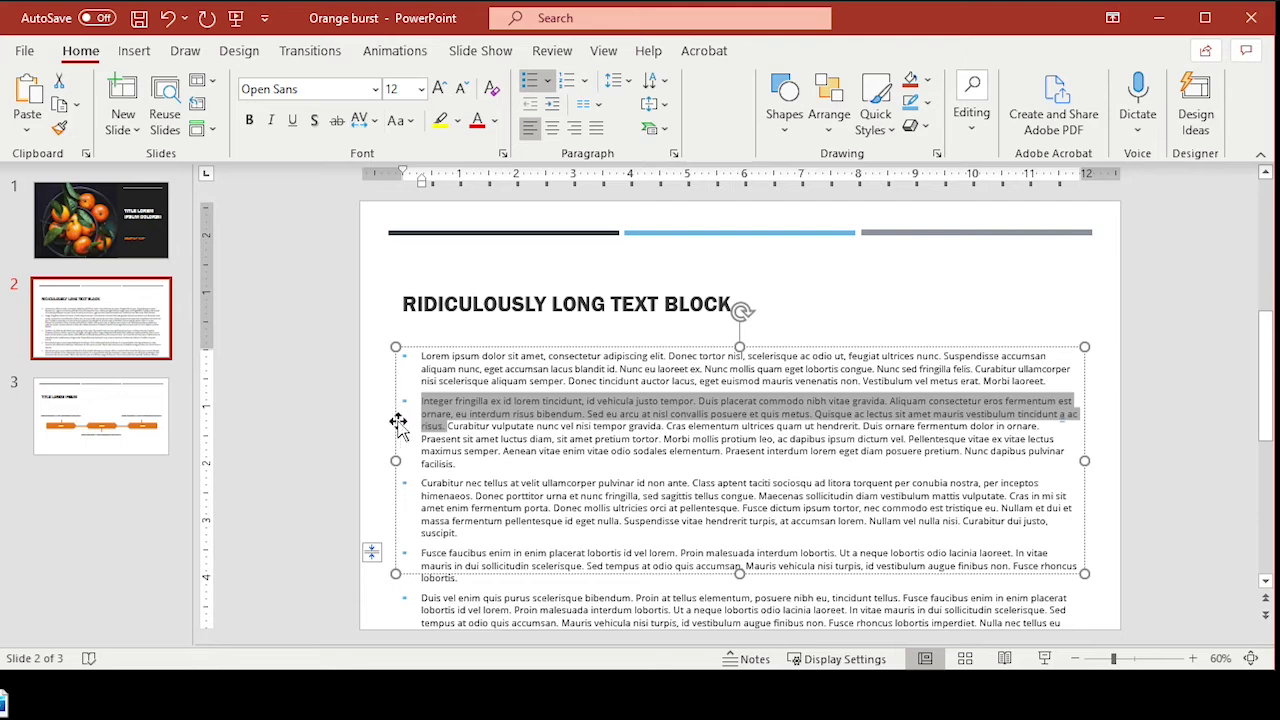
pyautogui.click(373, 125)
pyautogui.click(393, 289)
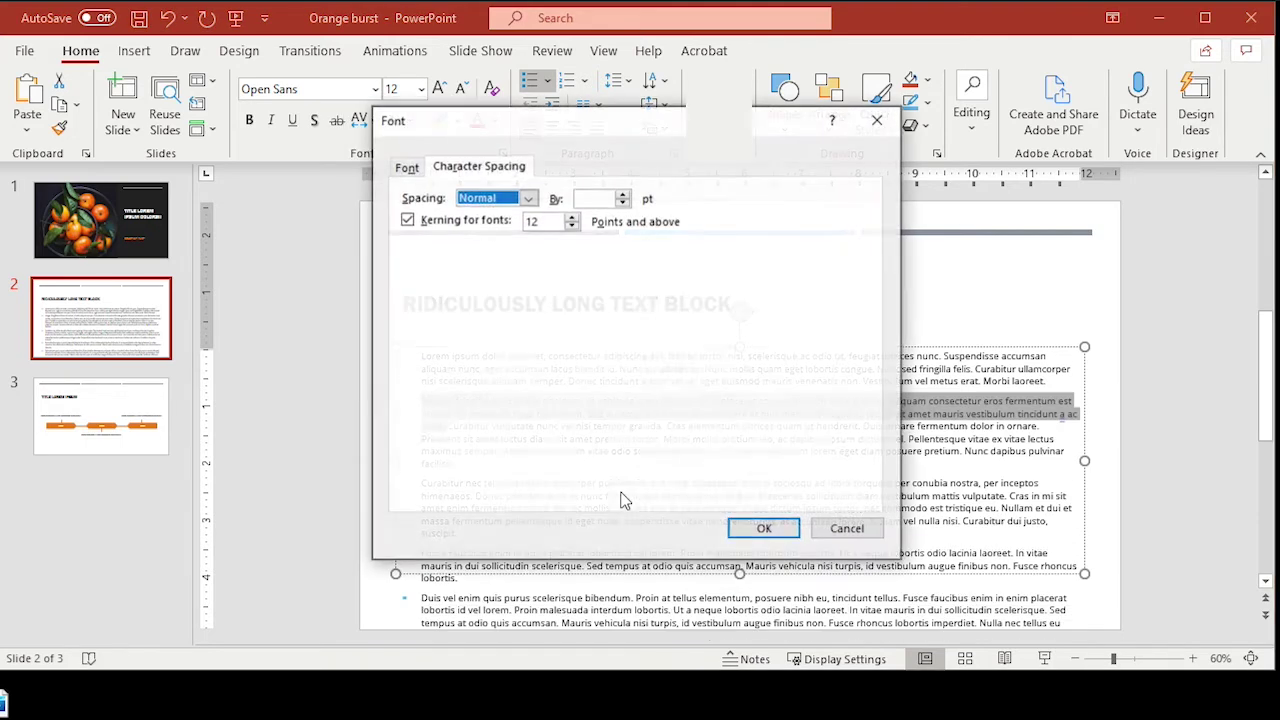
pyautogui.click(528, 198)
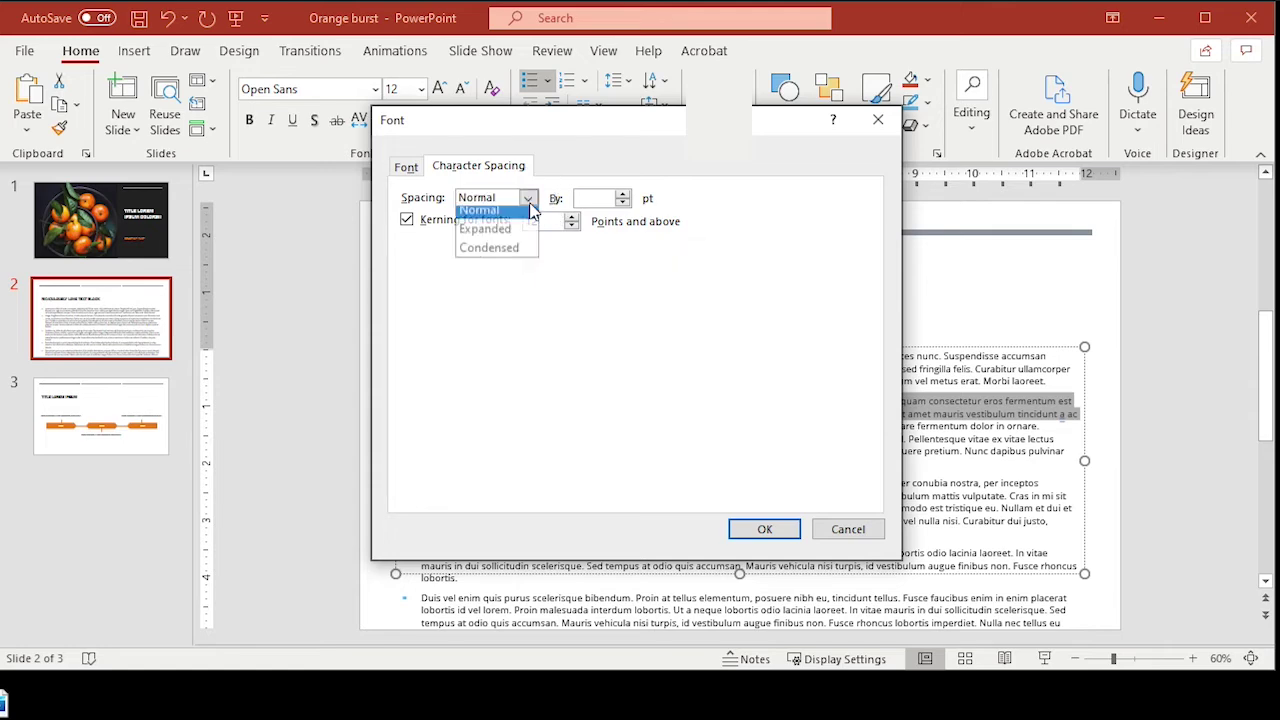
pyautogui.click(517, 256)
pyautogui.click(584, 199)
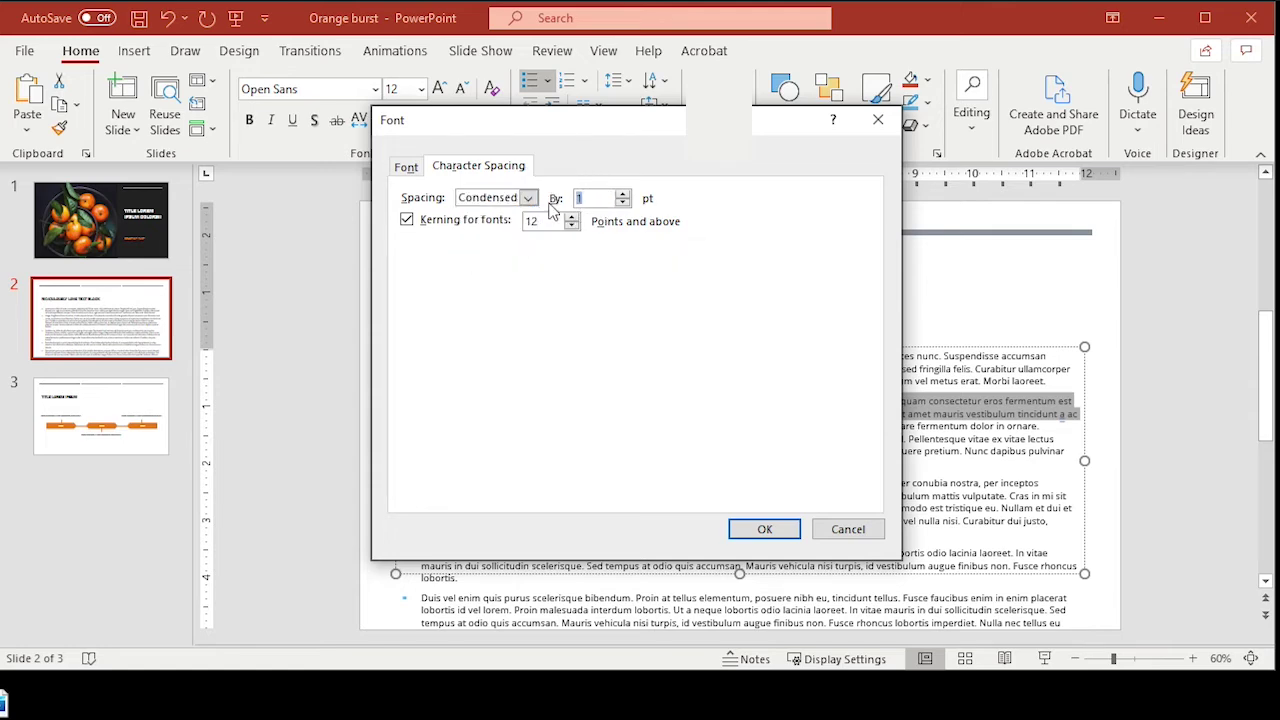
pyautogui.write('.2')
pyautogui.press('Return')
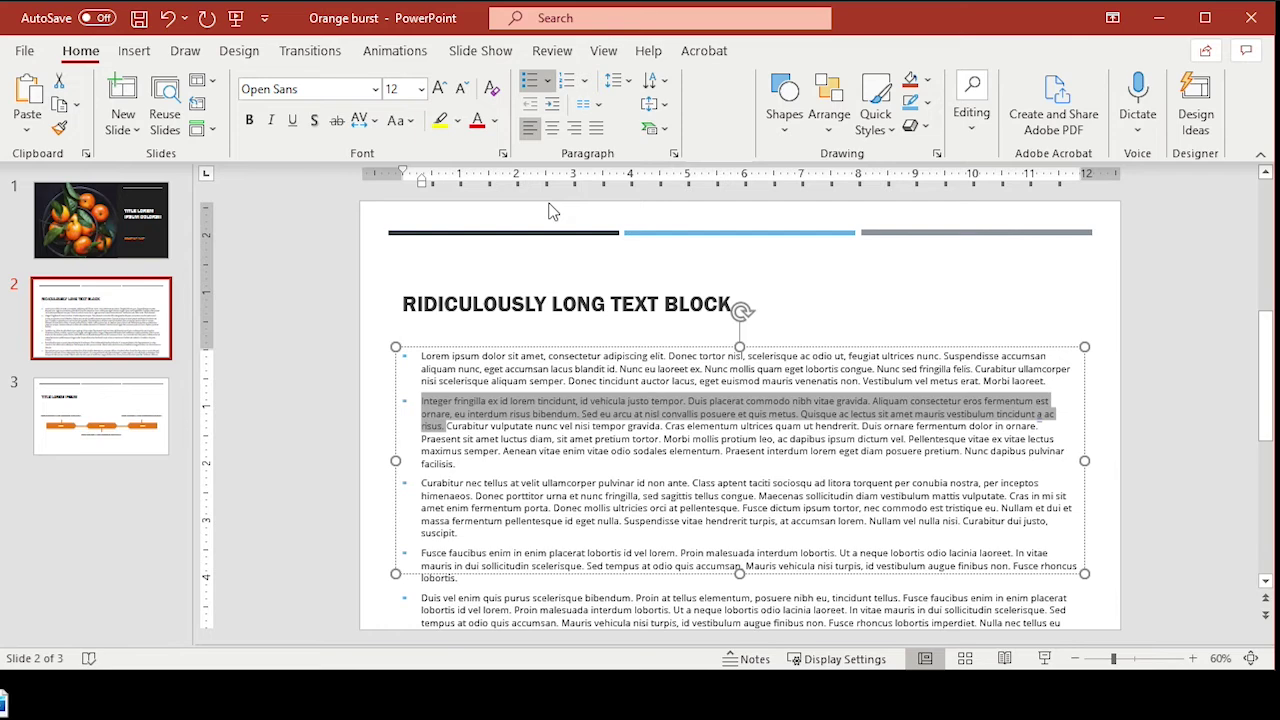
# Step: Raise that condensed spacing to 0.3 pt so the paragraph ends on five lines
pyautogui.click(379, 127)
pyautogui.click(415, 288)
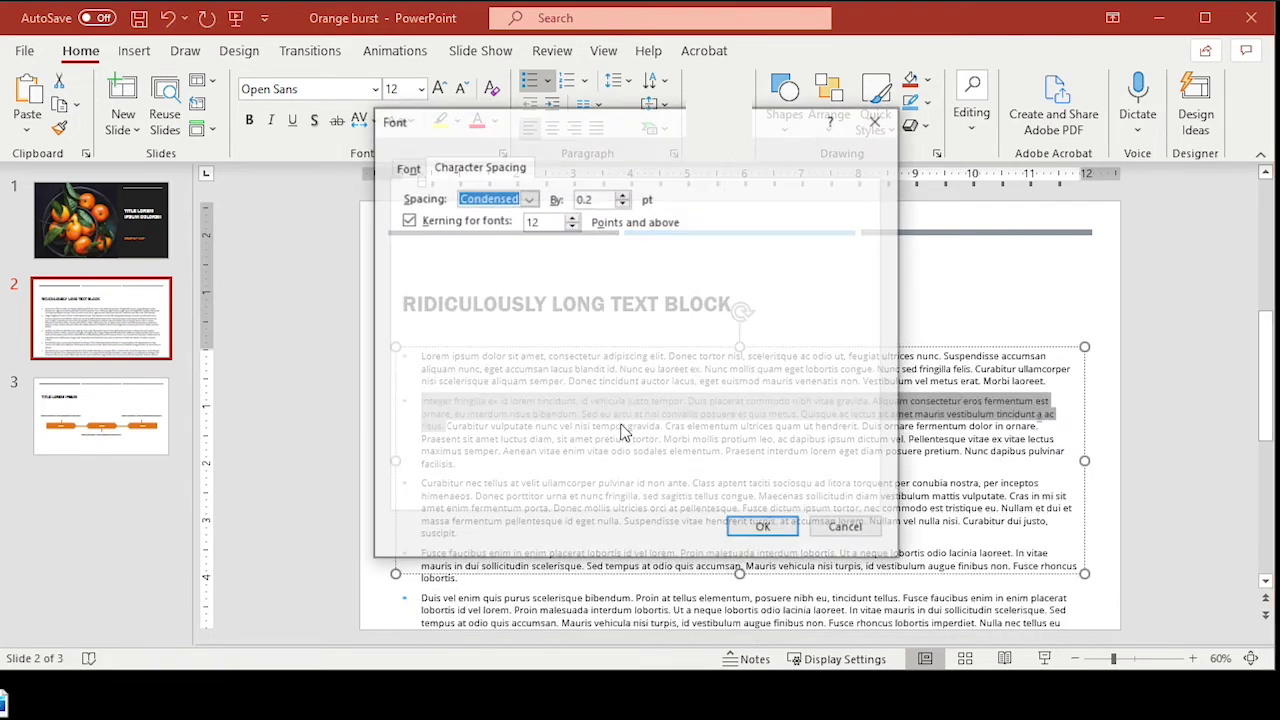
pyautogui.click(622, 193)
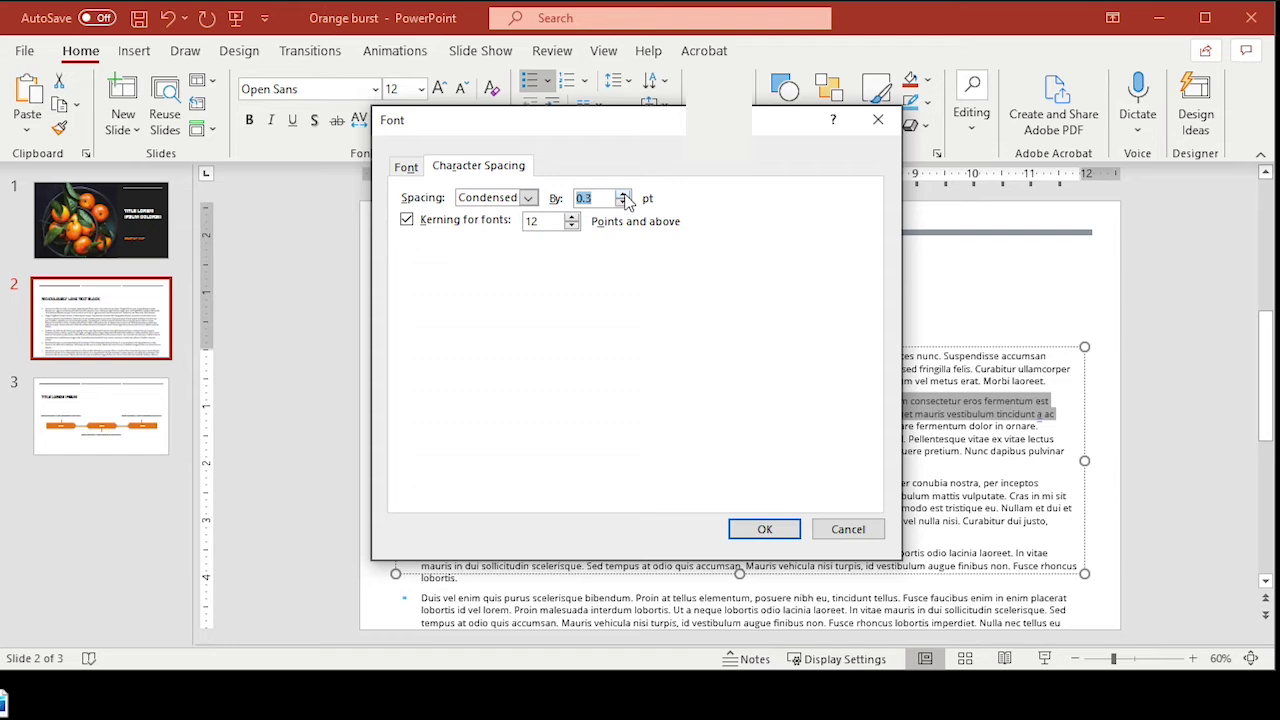
pyautogui.click(764, 529)
pyautogui.click(757, 451)
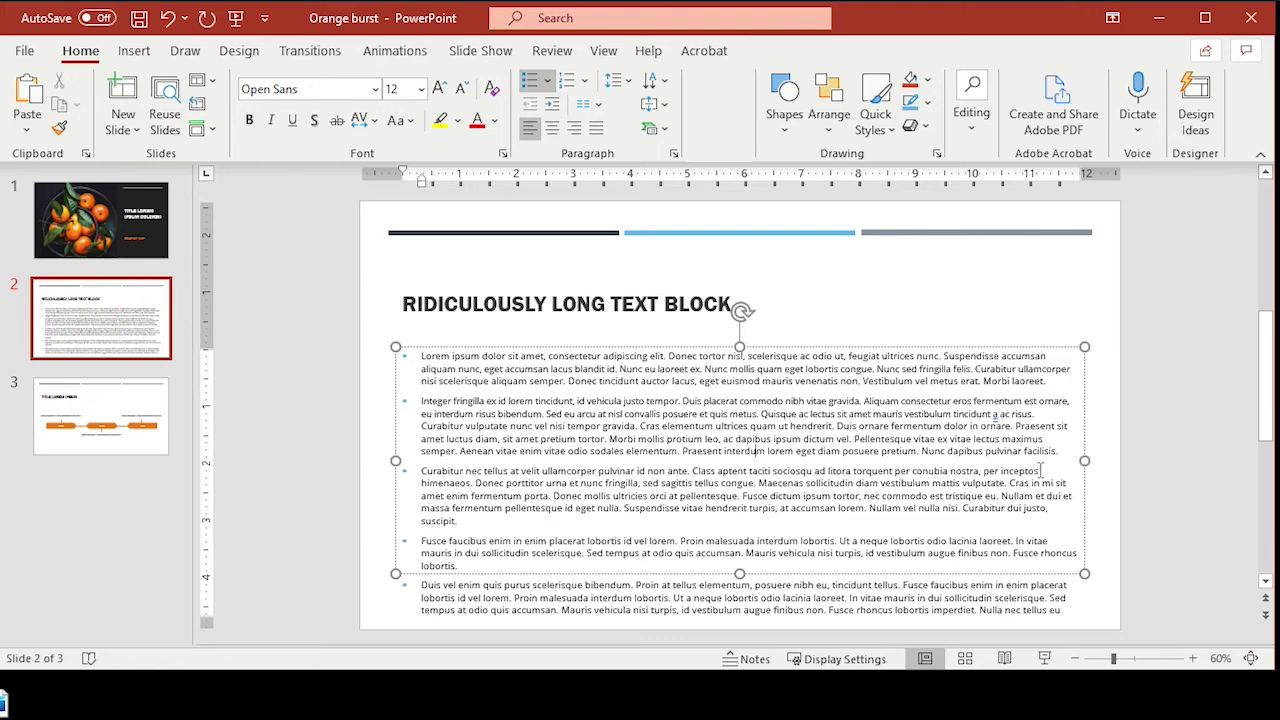
# Step: Condense the third bullet's first line through 'himenaeos.' by 1 pt, shortening it to four lines
pyautogui.keyDown('ctrl'); pyautogui.click(474, 483); pyautogui.keyUp('ctrl')
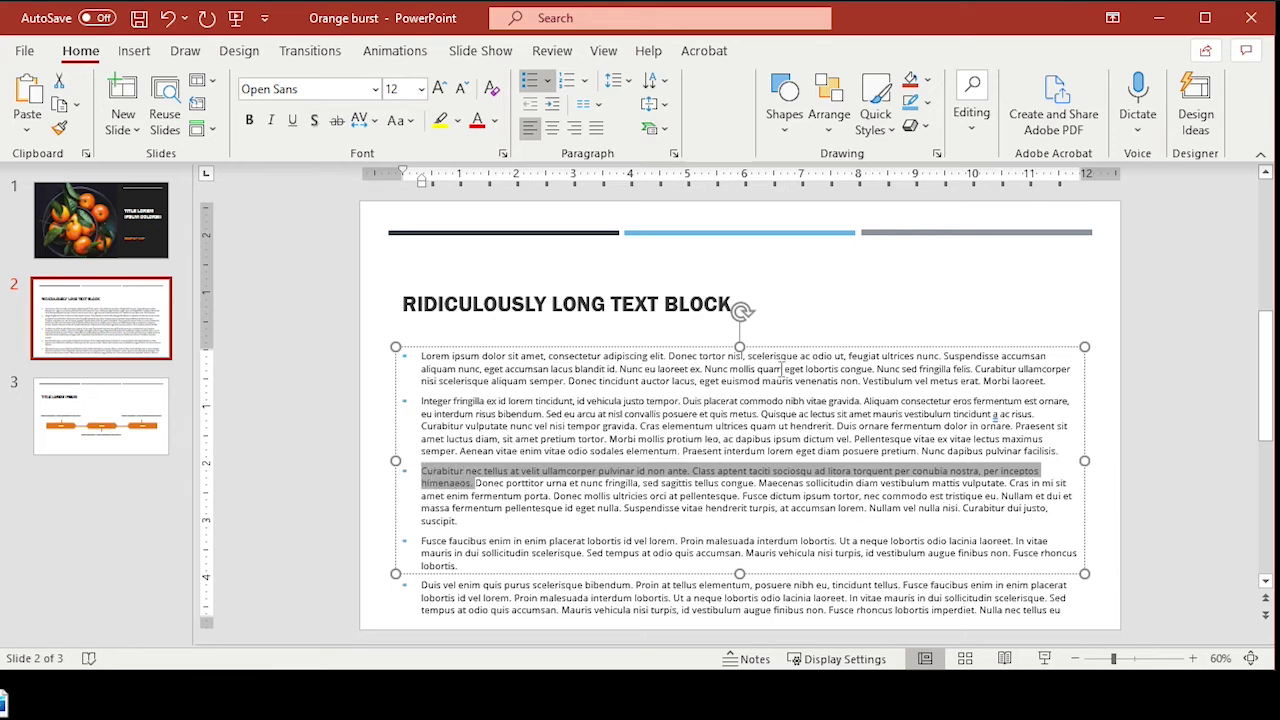
pyautogui.click(376, 121)
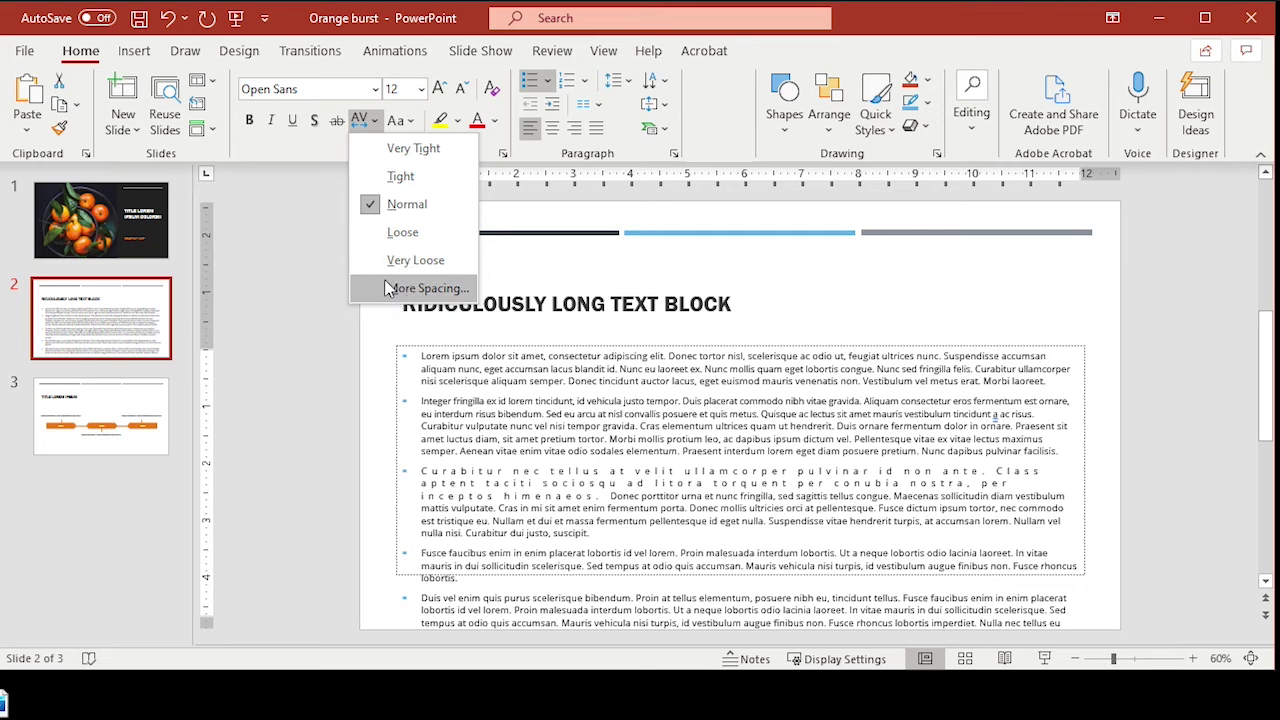
pyautogui.click(420, 288)
pyautogui.click(527, 198)
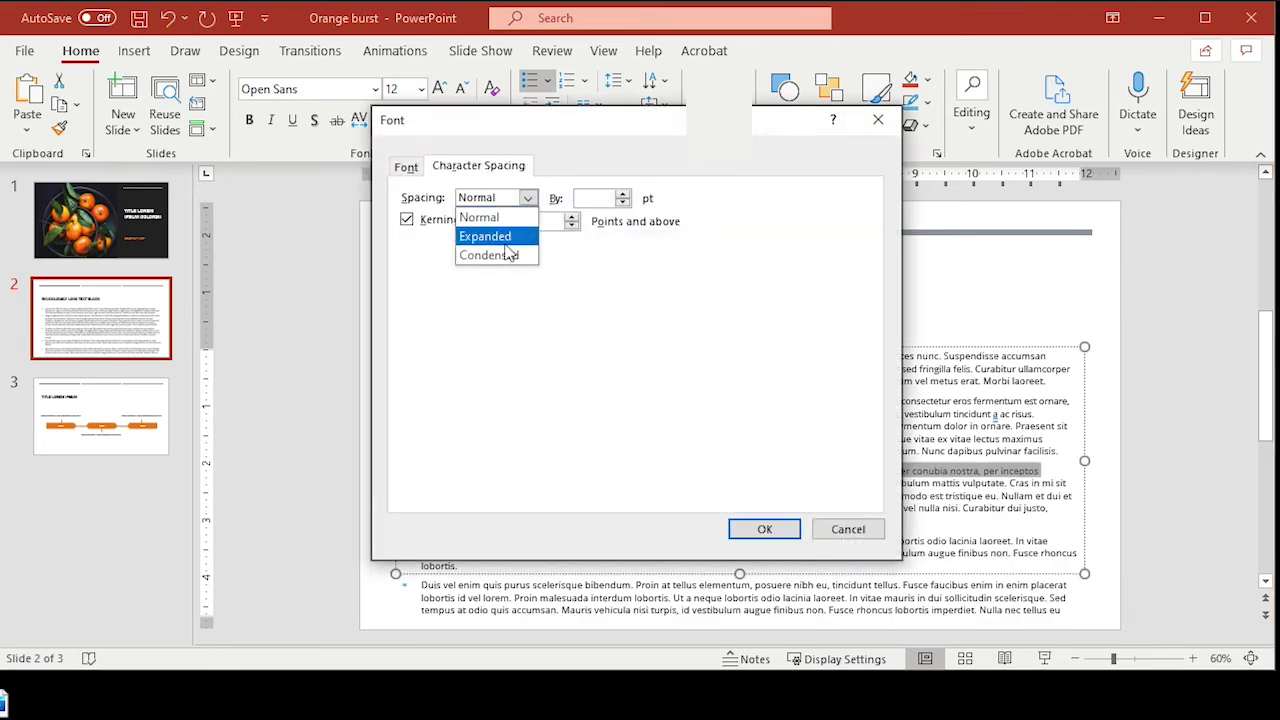
pyautogui.click(505, 254)
pyautogui.doubleClick(596, 196)
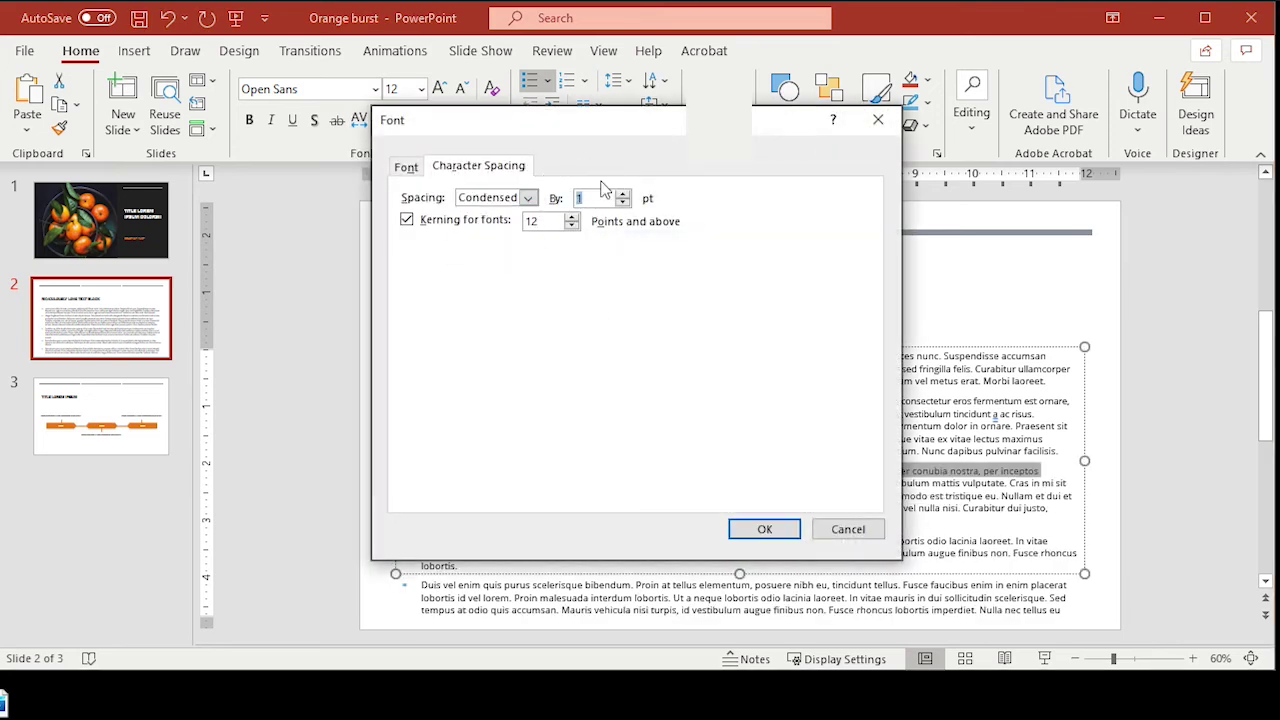
pyautogui.write('2')
pyautogui.press('Return')
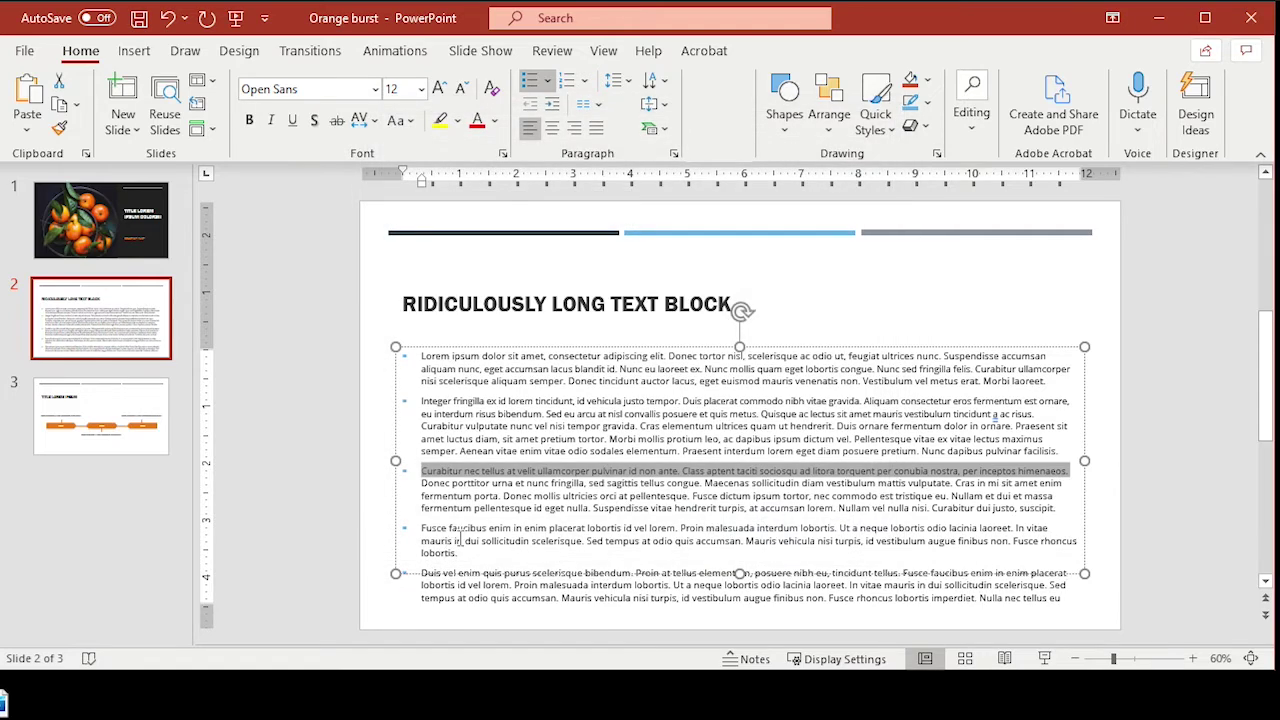
# Step: Condense the fourth bullet's text through 'mauris' by 0.2 pt so it fits on two lines
pyautogui.moveTo(455, 540); pyautogui.dragTo(421, 528)
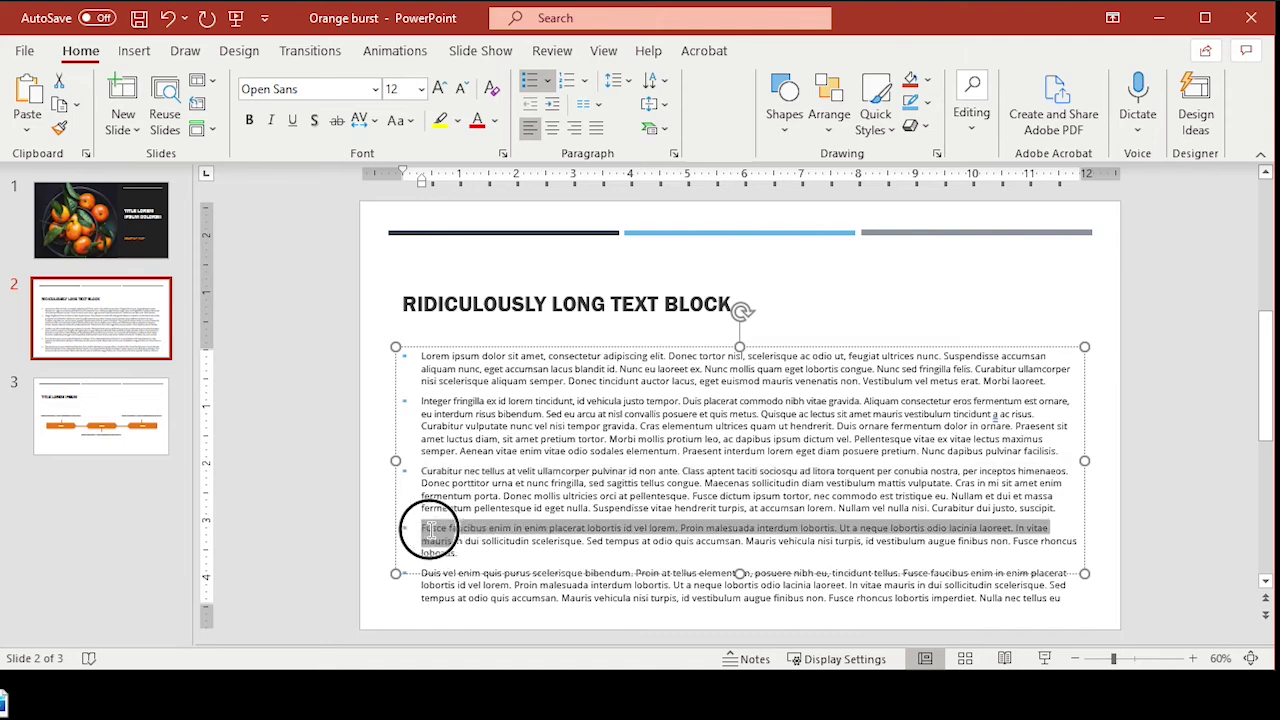
pyautogui.click(370, 120)
pyautogui.click(395, 287)
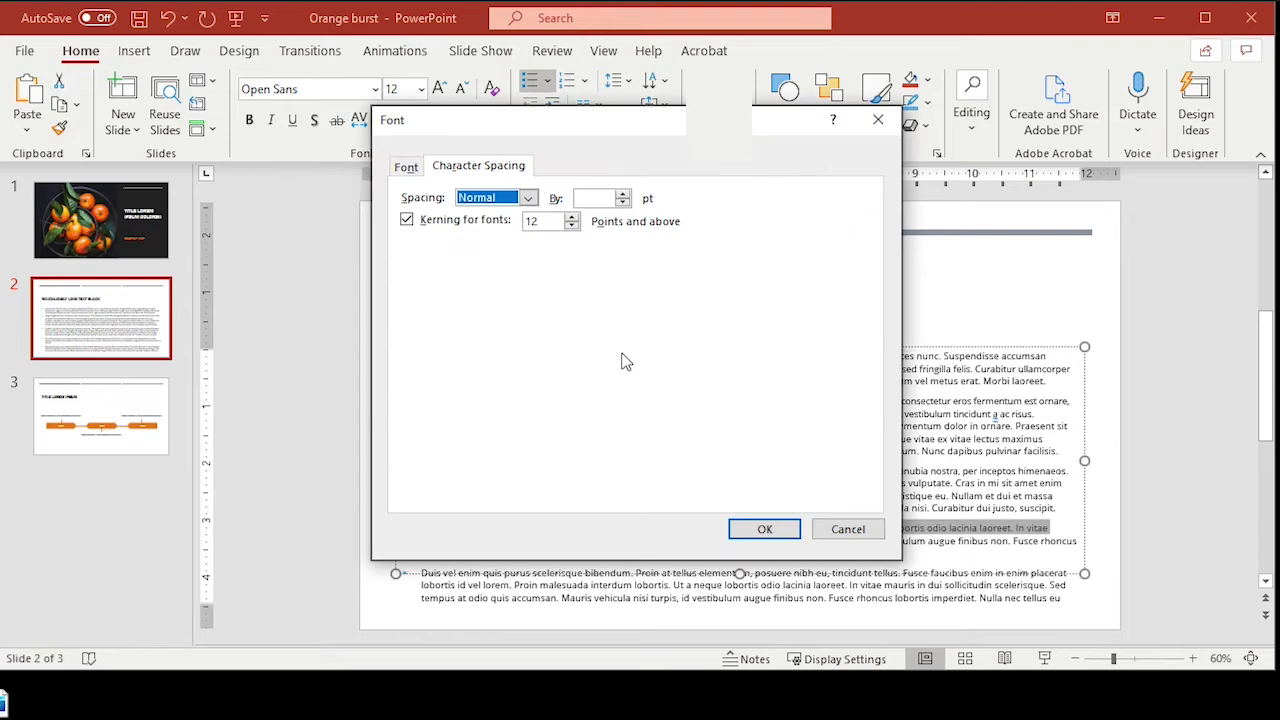
pyautogui.click(527, 198)
pyautogui.click(502, 256)
pyautogui.click(565, 198)
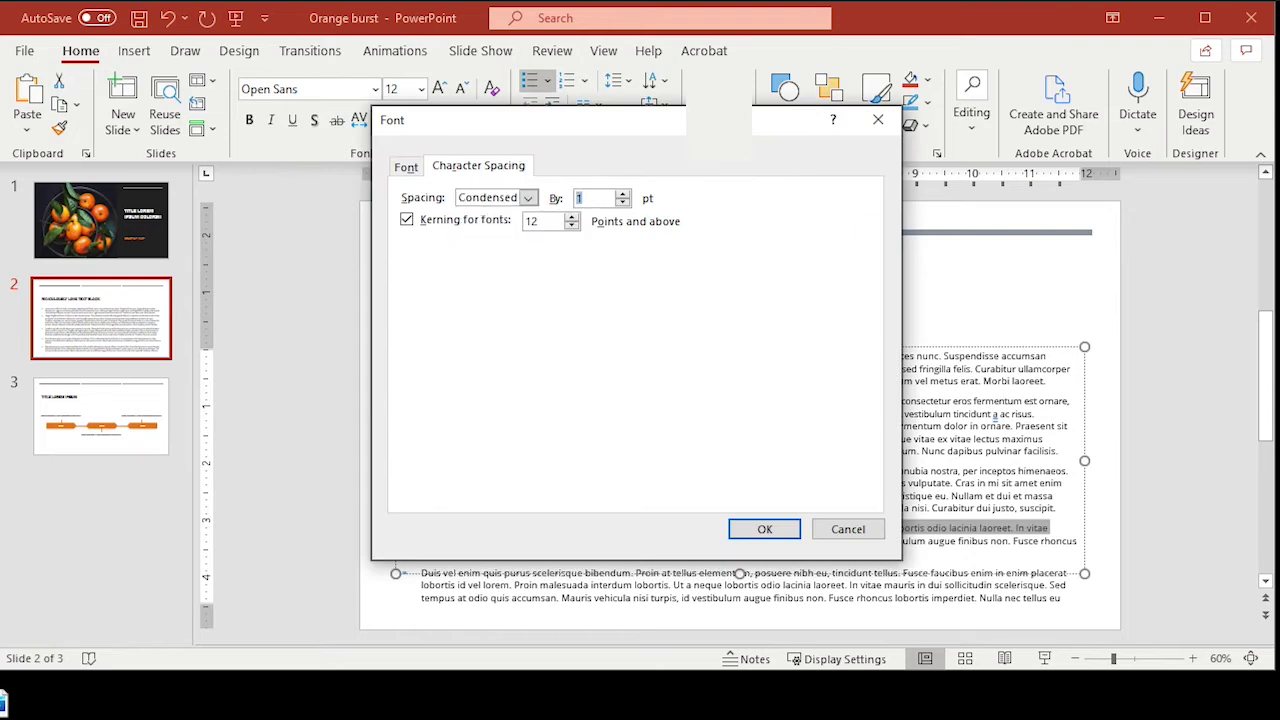
pyautogui.write('.2')
pyautogui.press('Return')
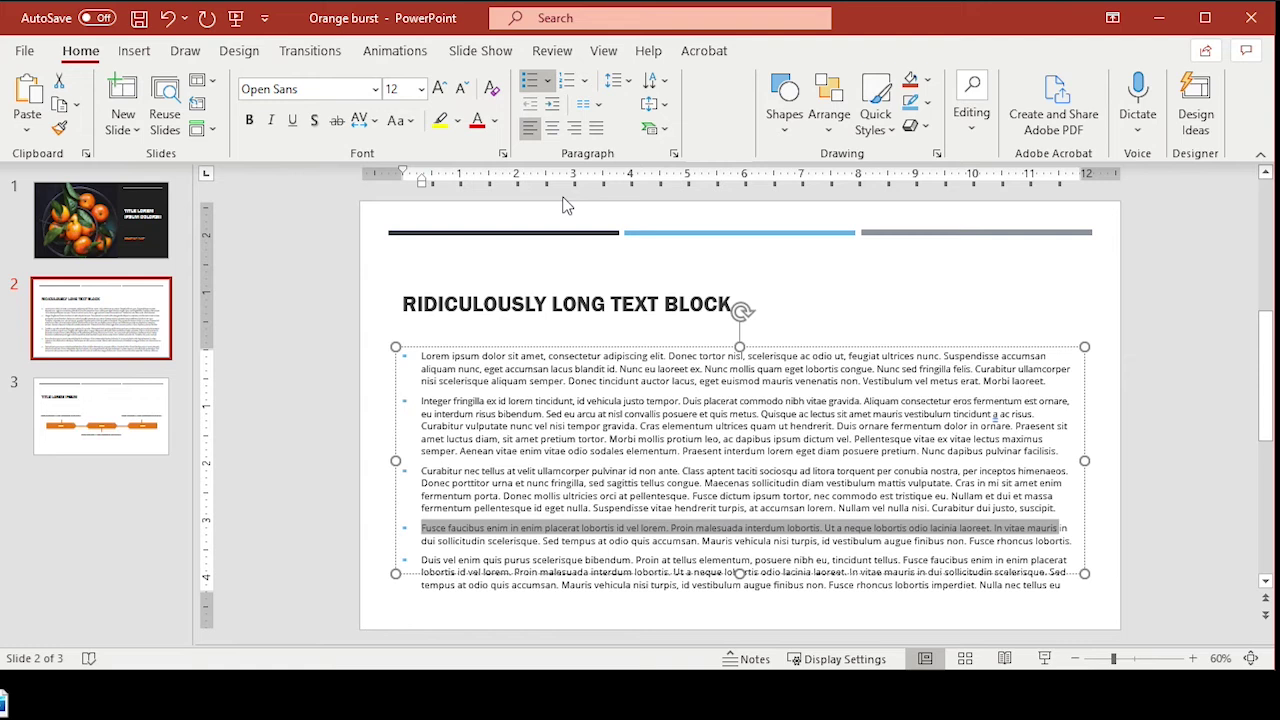
pyautogui.click(682, 400)
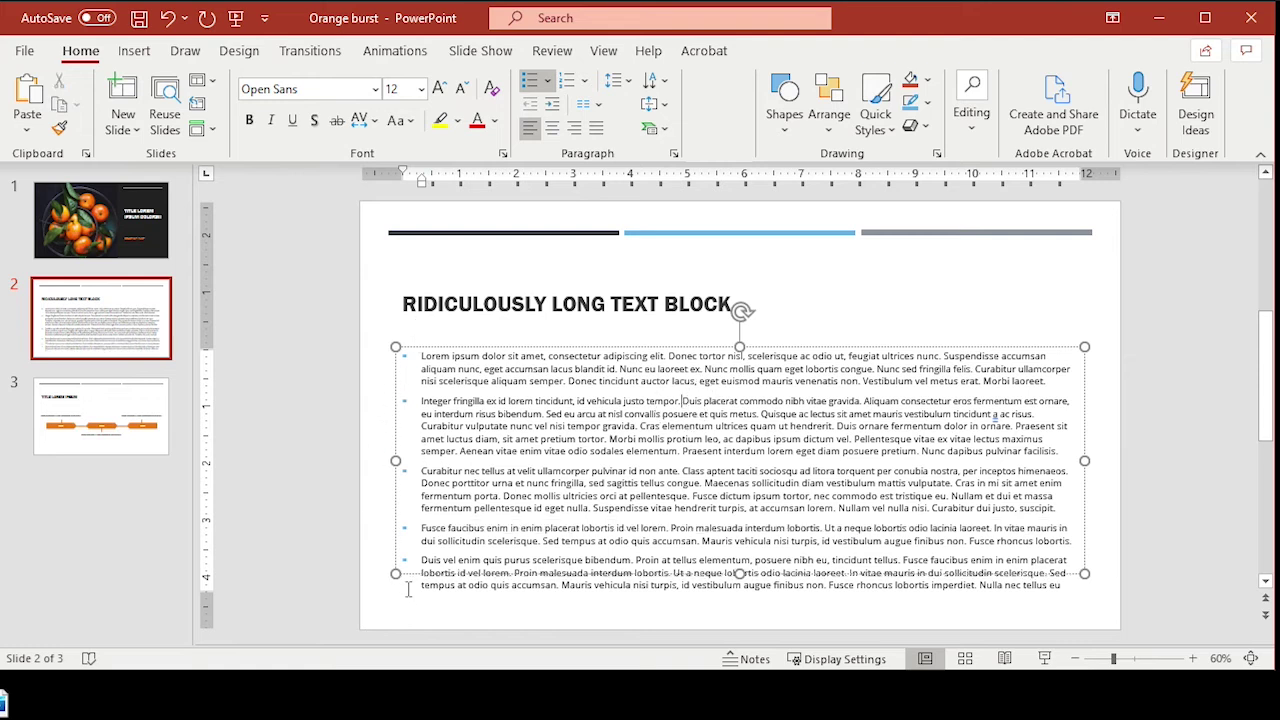
pyautogui.click(1140, 372)
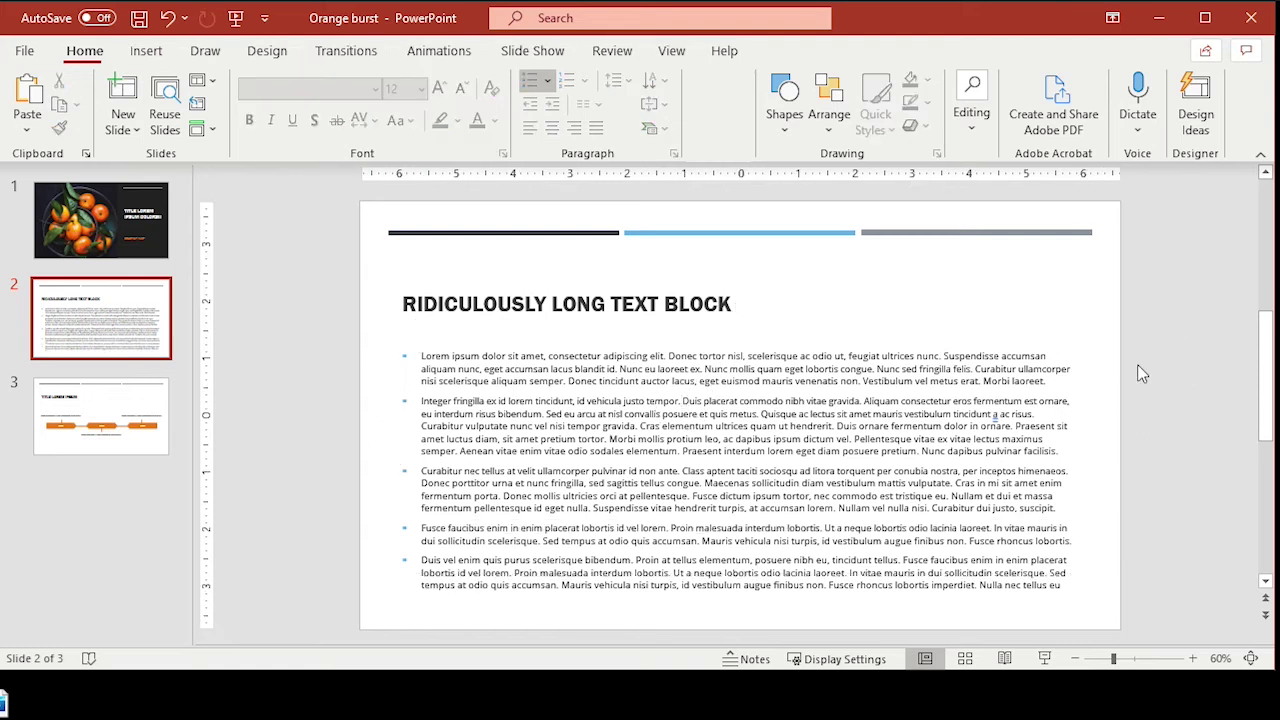